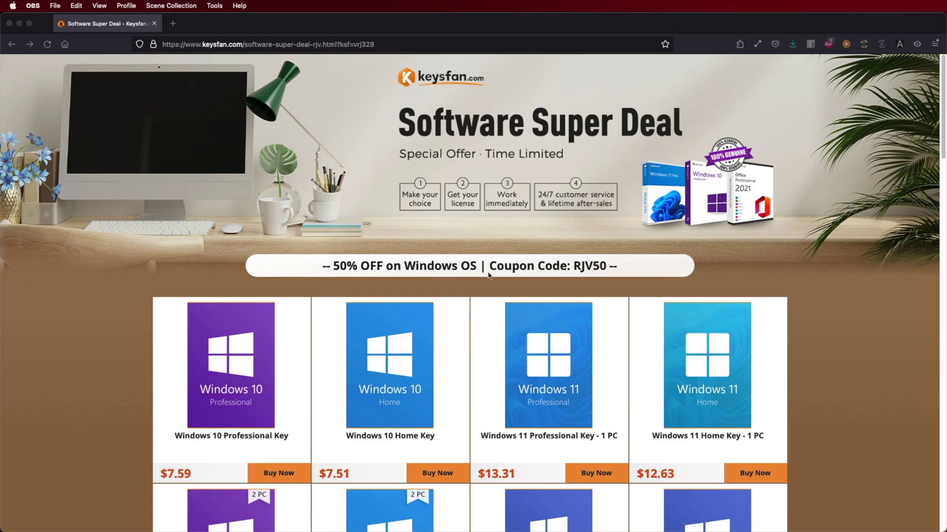
Step: Add the Windows 11 Professional Key - 1 PC to the Keysfan cart and apply the Windows coupon
{"action": "scroll", "coordinate": [392, 392], "scroll_direction": "down", "scroll_amount": 7}
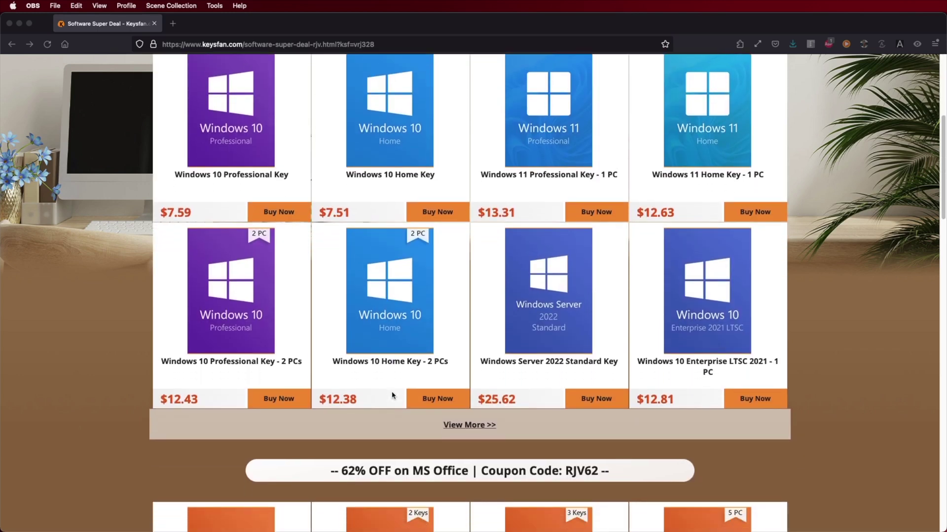
{"action": "scroll", "coordinate": [393, 394], "scroll_direction": "down", "scroll_amount": 3}
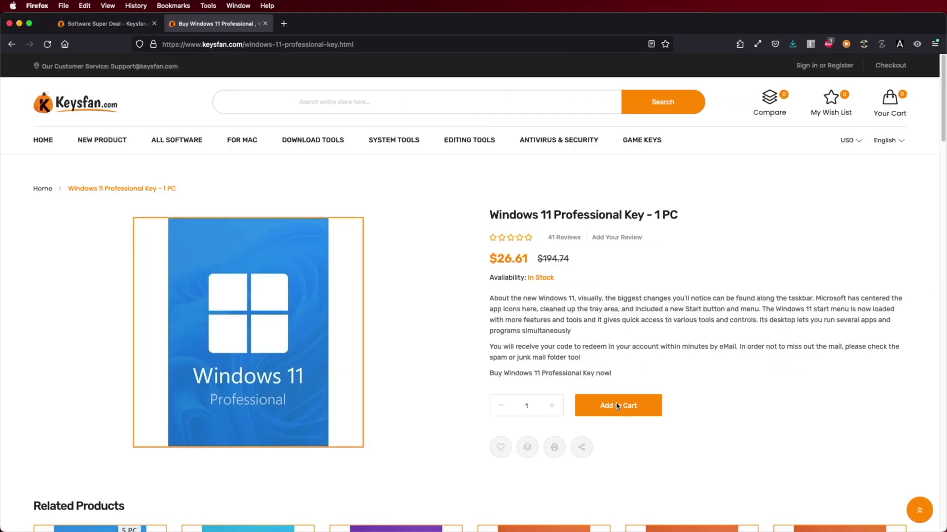
{"action": "left_click", "coordinate": [641, 405]}
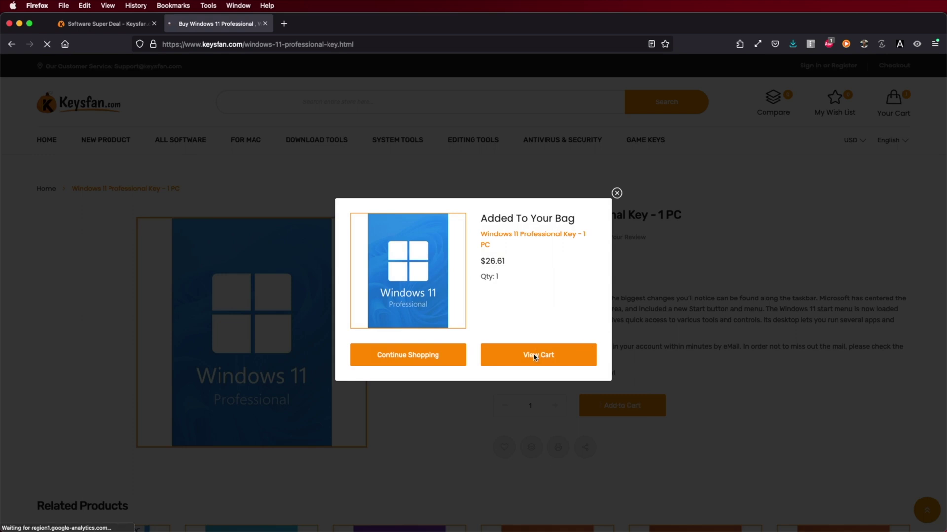
{"action": "left_click", "coordinate": [535, 356]}
{"action": "left_click", "coordinate": [806, 351]}
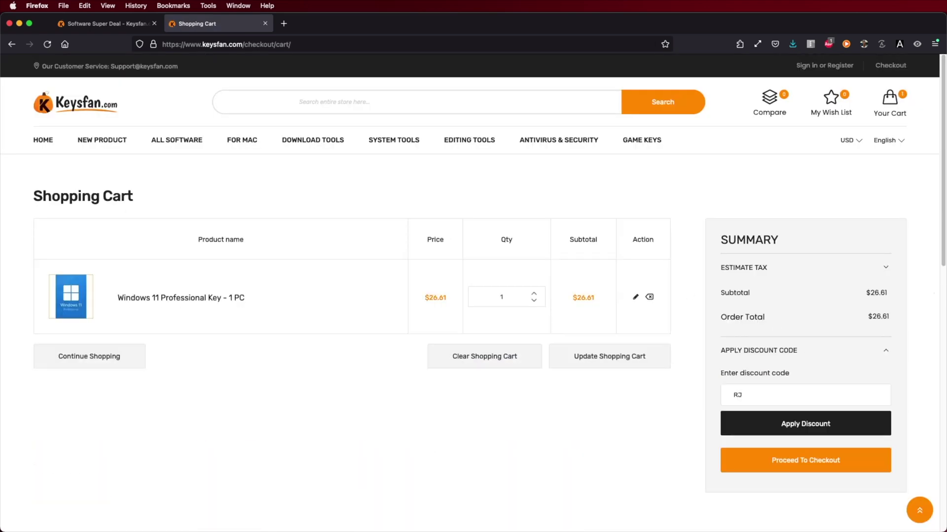
{"action": "left_click", "coordinate": [834, 431]}
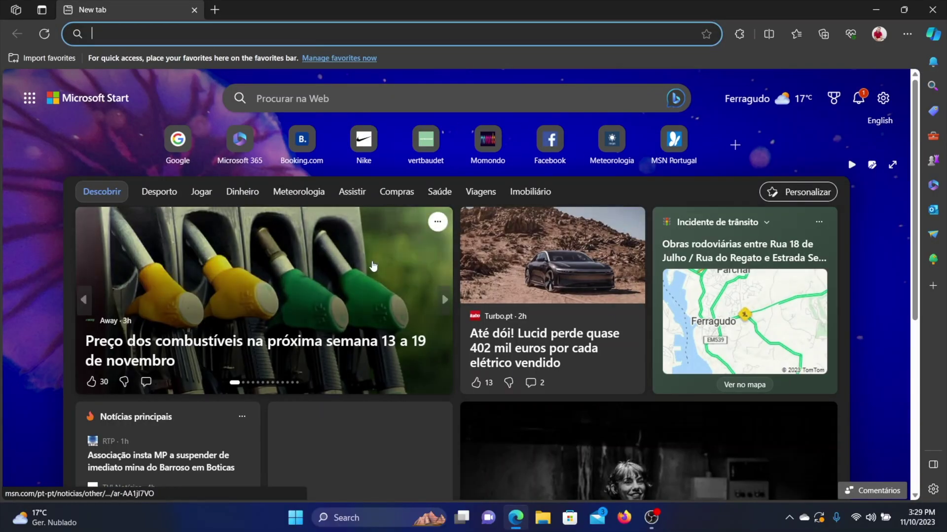
Step: Scroll down in Edge to bring up the Receitas Chinesas PDF
{"action": "scroll", "coordinate": [370, 252], "scroll_direction": "down", "scroll_amount": 5}
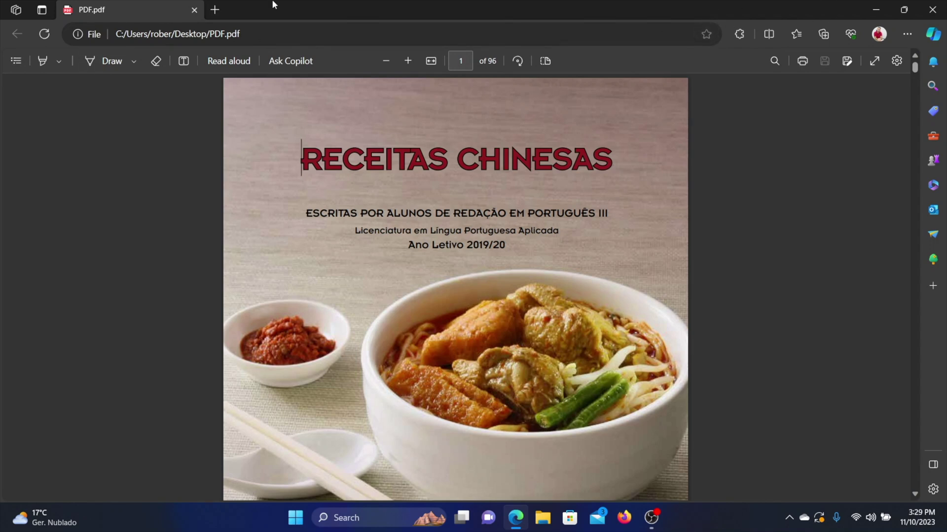
Step: Close the open window and launch Windows Settings from the Start menu
{"action": "key", "text": "alt+F4"}
{"action": "left_click", "coordinate": [298, 526]}
{"action": "left_click", "coordinate": [620, 154]}
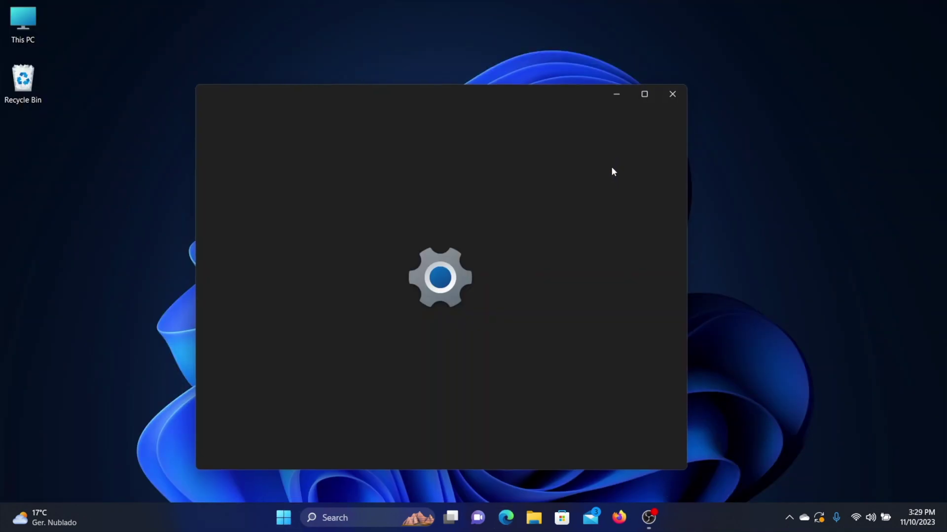
Step: Navigate to Apps › Default apps and select Firefox
{"action": "left_click", "coordinate": [234, 99]}
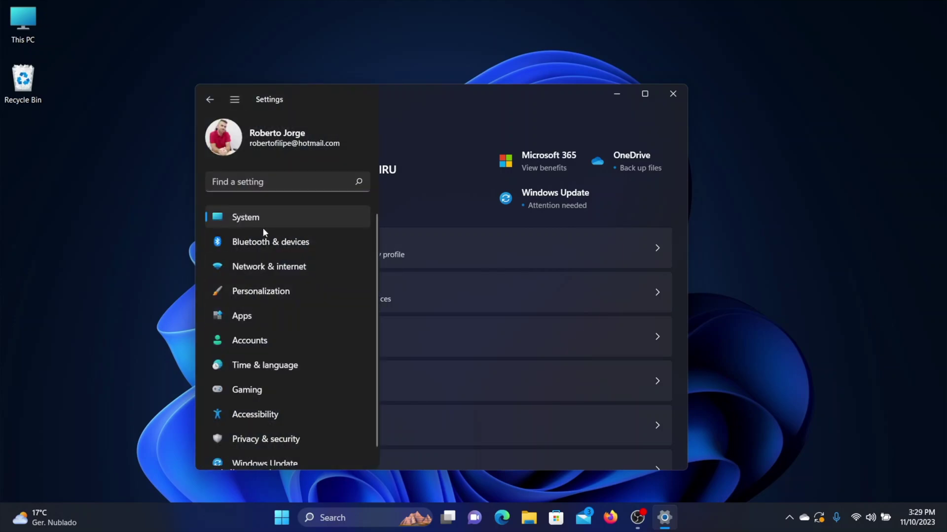
{"action": "scroll", "coordinate": [287, 281], "scroll_direction": "down", "scroll_amount": 1}
{"action": "left_click", "coordinate": [269, 303]}
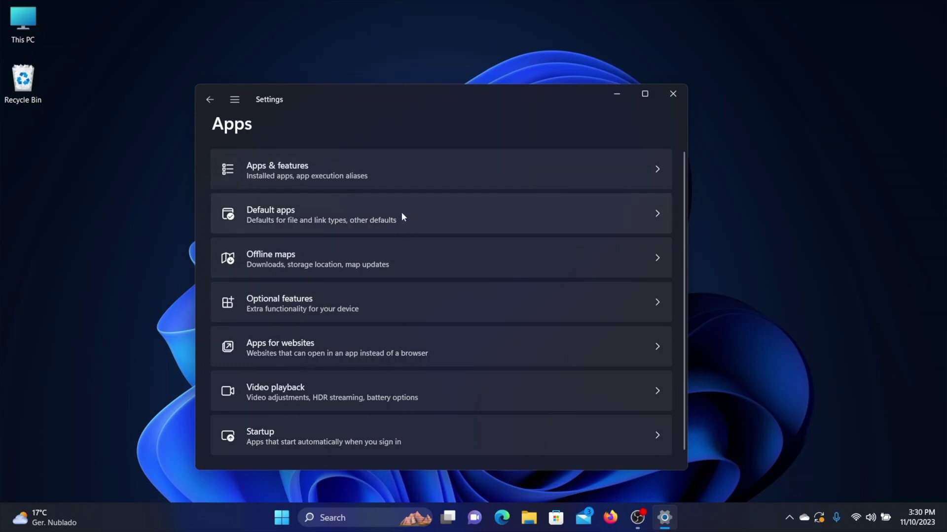
{"action": "left_click", "coordinate": [412, 216]}
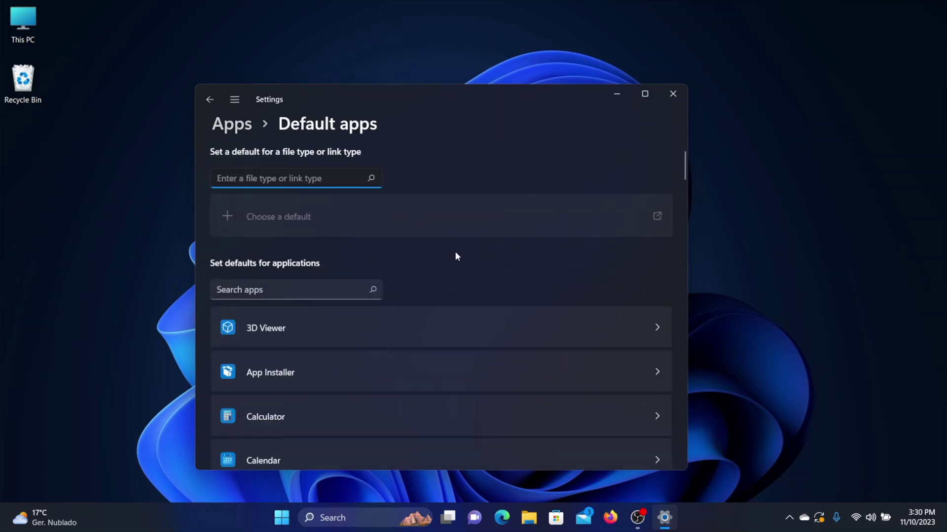
{"action": "scroll", "coordinate": [455, 253], "scroll_direction": "down", "scroll_amount": 12}
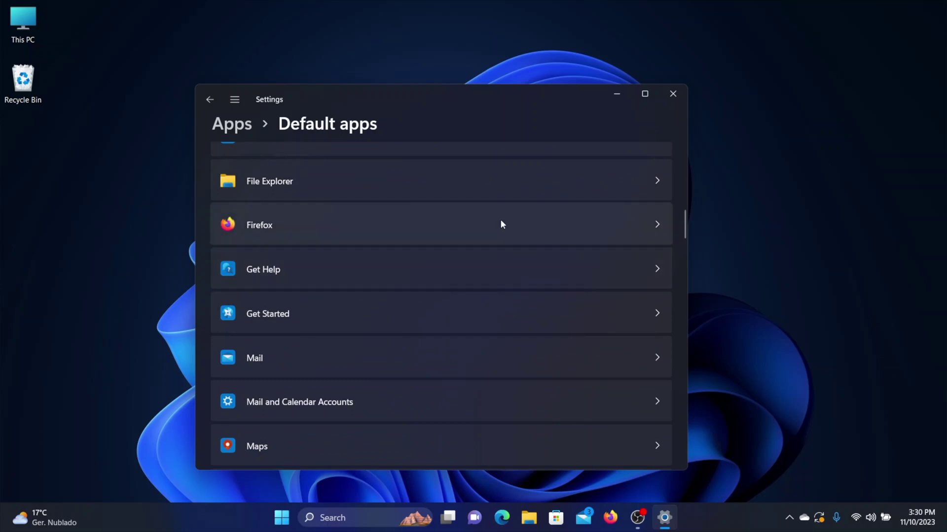
{"action": "left_click", "coordinate": [352, 226]}
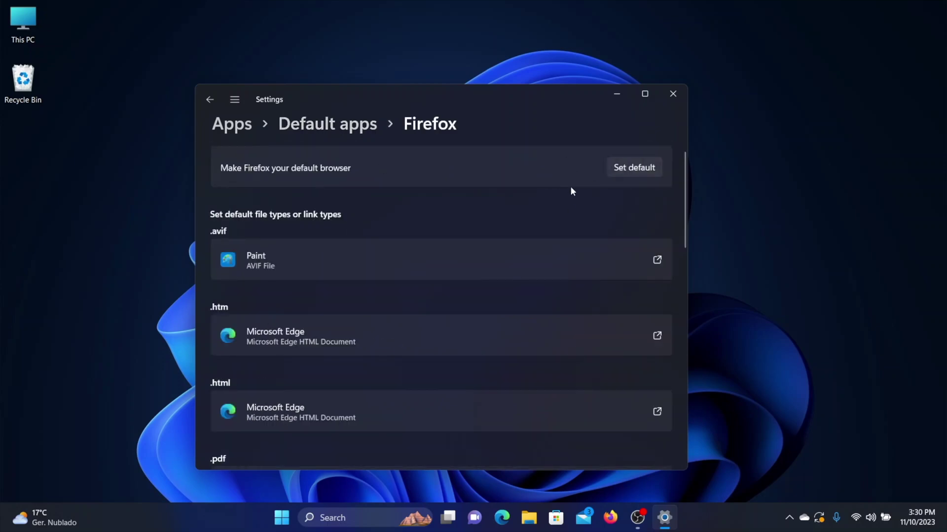
Step: Make Firefox the default browser
{"action": "scroll", "coordinate": [590, 243], "scroll_direction": "down", "scroll_amount": 5}
{"action": "scroll", "coordinate": [585, 247], "scroll_direction": "up", "scroll_amount": 5}
{"action": "left_click", "coordinate": [639, 169]}
Step: Assign .pdf and .shtml files to Firefox, switching away from Edge
{"action": "scroll", "coordinate": [579, 213], "scroll_direction": "down", "scroll_amount": 4}
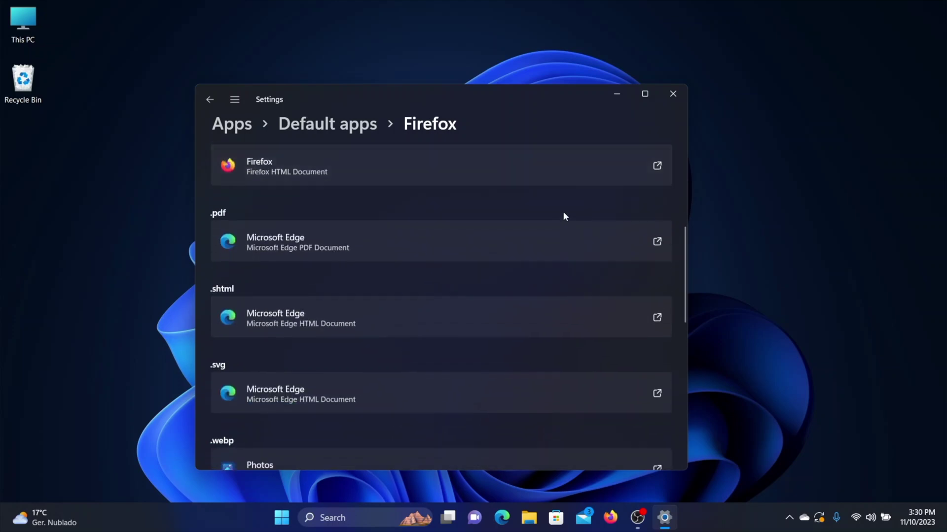
{"action": "left_click", "coordinate": [626, 237]}
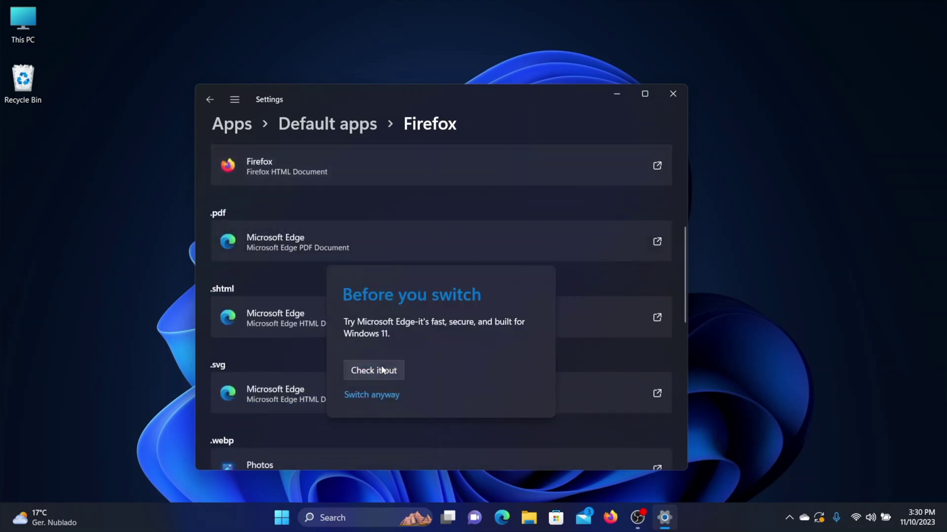
{"action": "left_click", "coordinate": [373, 395]}
{"action": "left_click", "coordinate": [419, 266]}
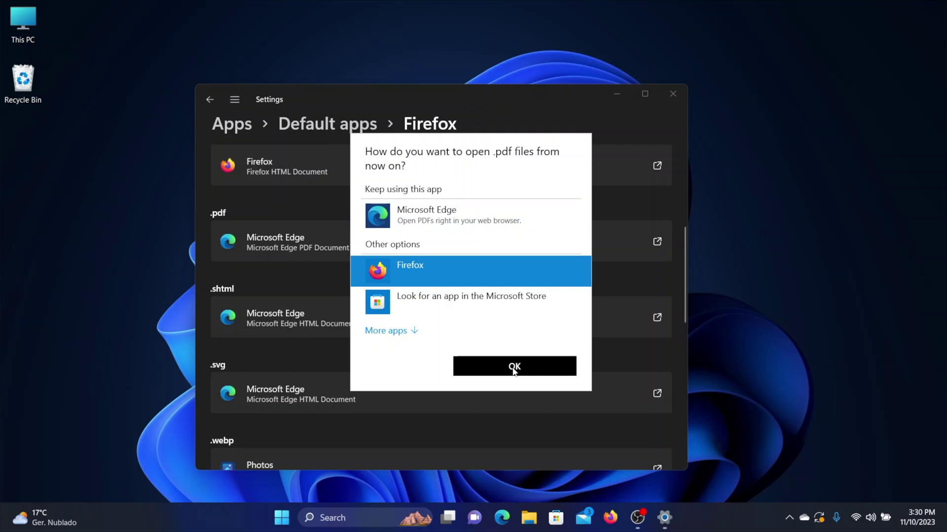
{"action": "left_click", "coordinate": [514, 363]}
{"action": "left_click", "coordinate": [493, 316]}
{"action": "left_click", "coordinate": [419, 267]}
{"action": "left_click", "coordinate": [498, 398]}
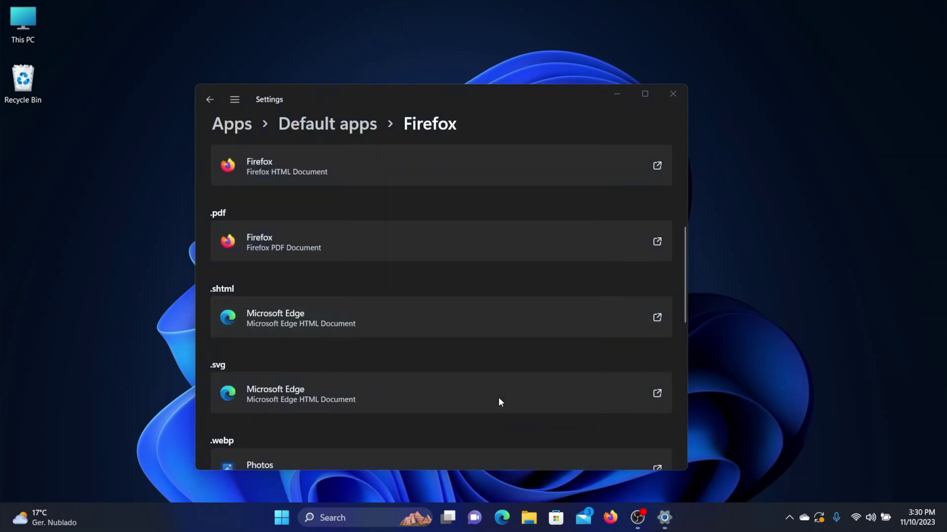
Step: Assign .svg, .xht and .xhtml files to Firefox
{"action": "scroll", "coordinate": [473, 335], "scroll_direction": "down", "scroll_amount": 3}
{"action": "left_click", "coordinate": [464, 253]}
{"action": "left_click", "coordinate": [431, 272]}
{"action": "left_click", "coordinate": [490, 365]}
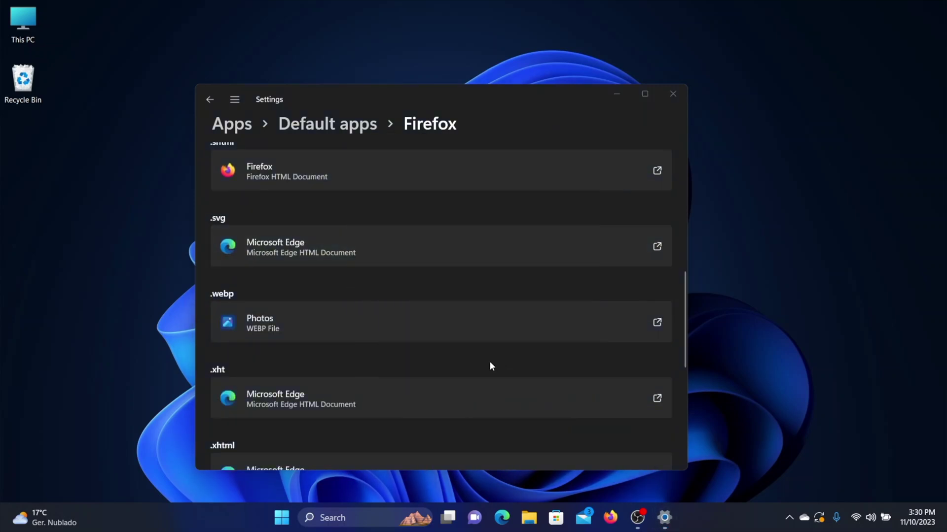
{"action": "scroll", "coordinate": [457, 266], "scroll_direction": "down", "scroll_amount": 3}
{"action": "left_click", "coordinate": [446, 303]}
{"action": "left_click", "coordinate": [427, 269]}
{"action": "left_click", "coordinate": [490, 365]}
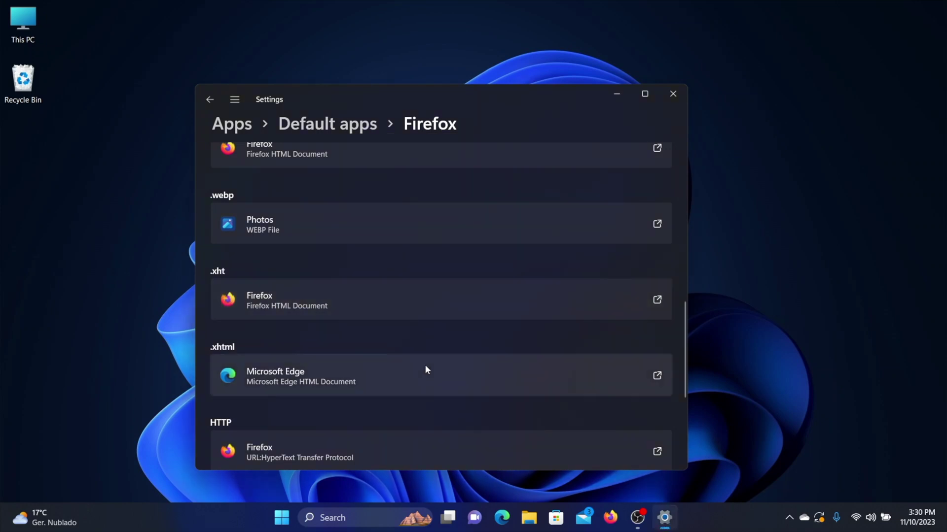
{"action": "left_click", "coordinate": [425, 375]}
{"action": "left_click", "coordinate": [409, 270]}
{"action": "left_click", "coordinate": [493, 366]}
Step: Review the updated file associations and close Settings
{"action": "scroll", "coordinate": [470, 320], "scroll_direction": "down", "scroll_amount": 4}
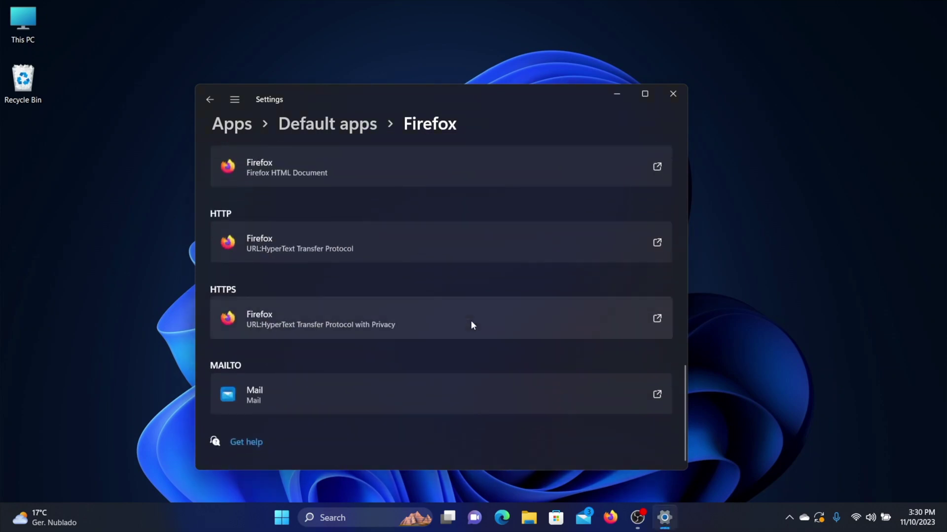
{"action": "scroll", "coordinate": [470, 321], "scroll_direction": "up", "scroll_amount": 8}
{"action": "scroll", "coordinate": [470, 321], "scroll_direction": "up", "scroll_amount": 3}
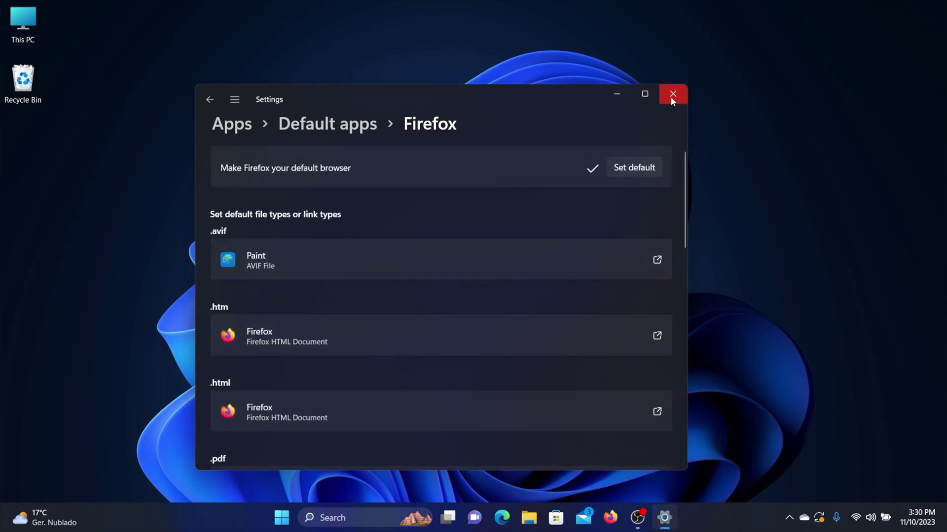
{"action": "left_click", "coordinate": [672, 94]}
Step: Open PDF.pdf from the desktop in Firefox and scroll through its pages
{"action": "double_click", "coordinate": [211, 197]}
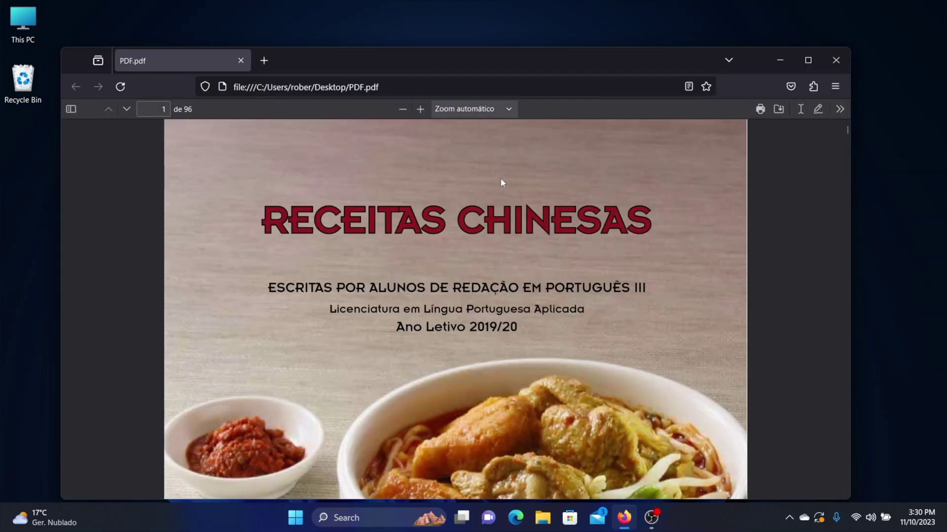
{"action": "scroll", "coordinate": [501, 179], "scroll_direction": "down", "scroll_amount": 20}
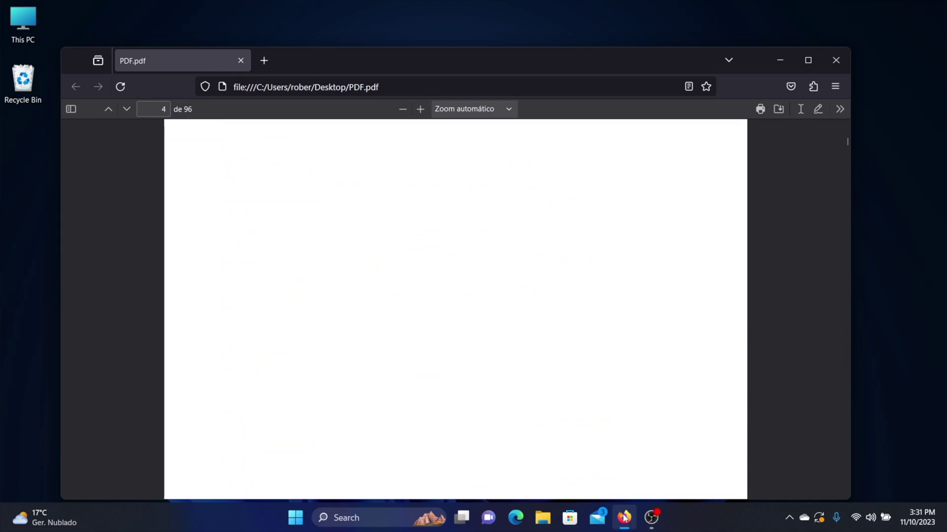
{"action": "scroll", "coordinate": [400, 236], "scroll_direction": "down", "scroll_amount": 15}
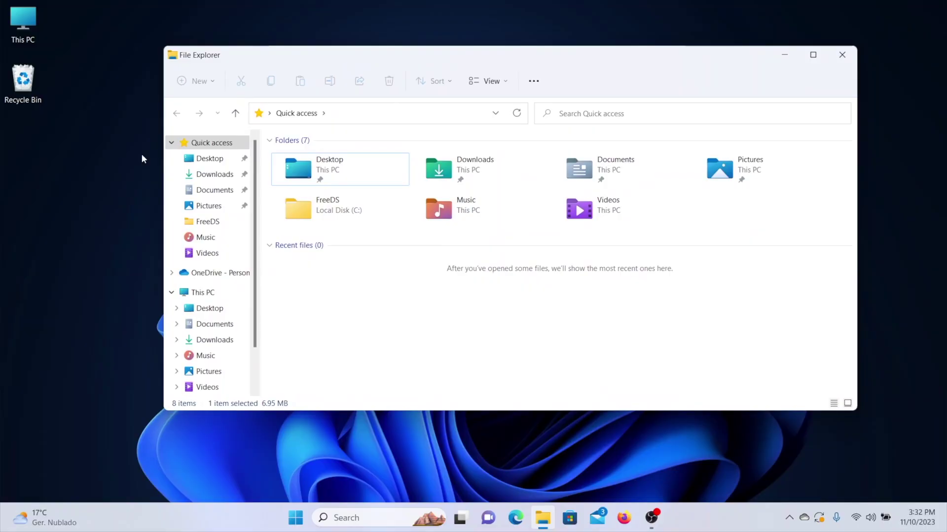
Step: Set 'Choose your mode' to Dark under Personalization › Colors, then close Settings
{"action": "left_click", "coordinate": [296, 518]}
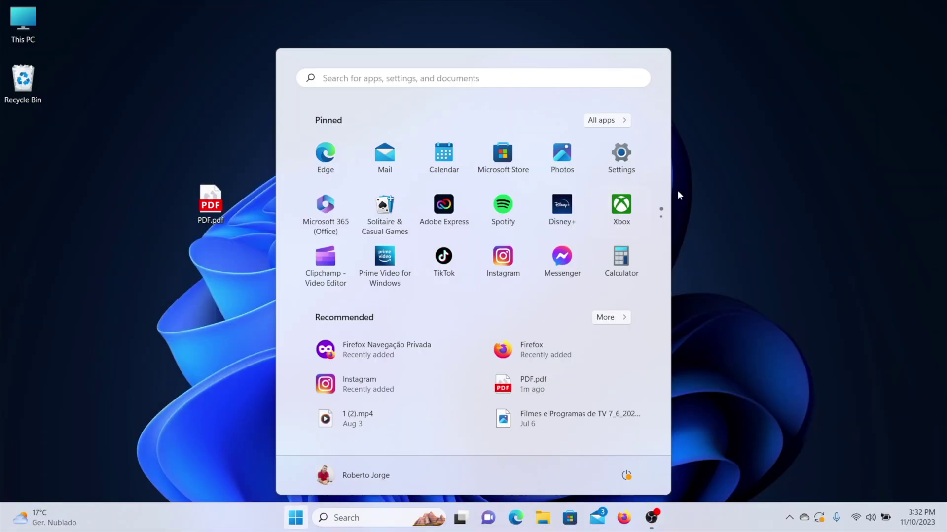
{"action": "left_click", "coordinate": [621, 155]}
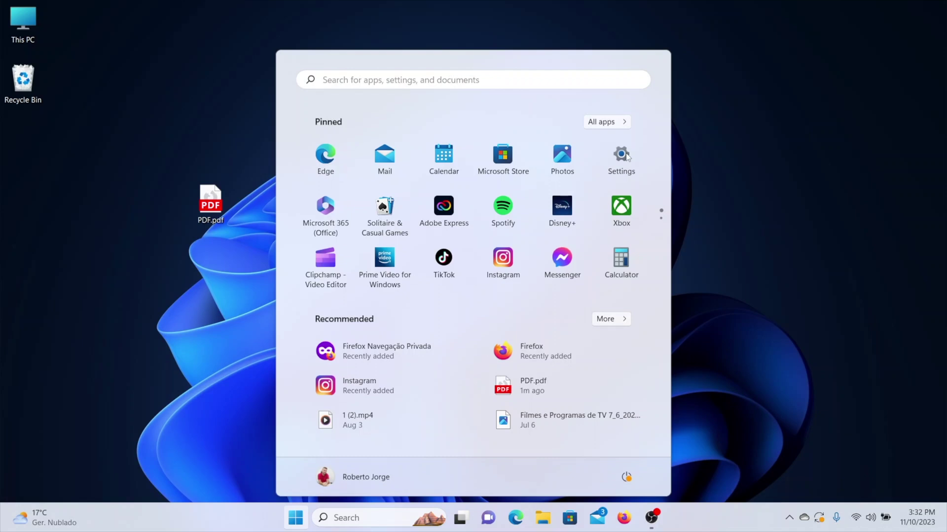
{"action": "left_click", "coordinate": [235, 99]}
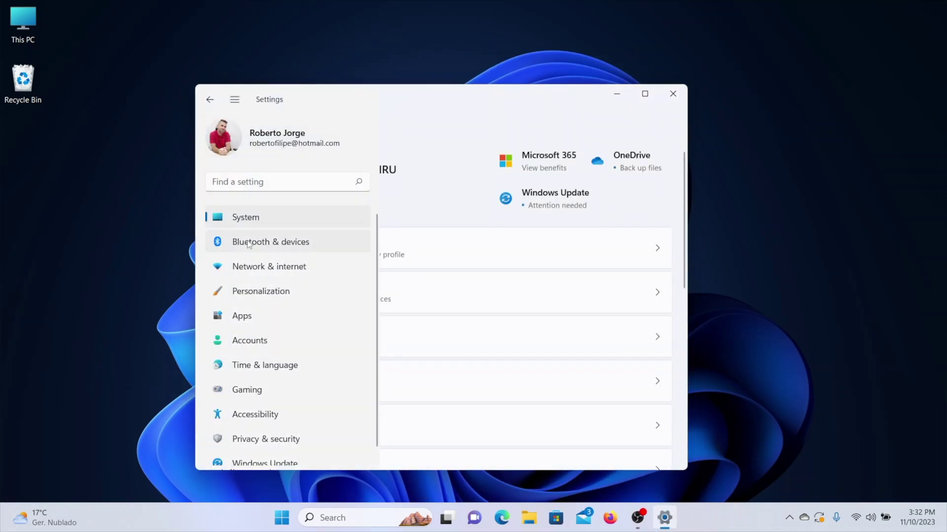
{"action": "left_click", "coordinate": [297, 290]}
{"action": "scroll", "coordinate": [466, 281], "scroll_direction": "down", "scroll_amount": 3}
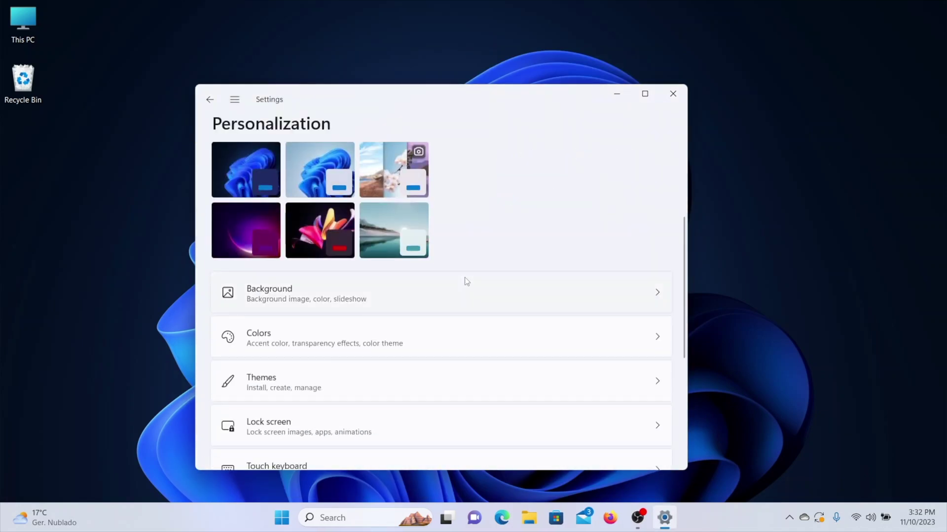
{"action": "left_click", "coordinate": [294, 341]}
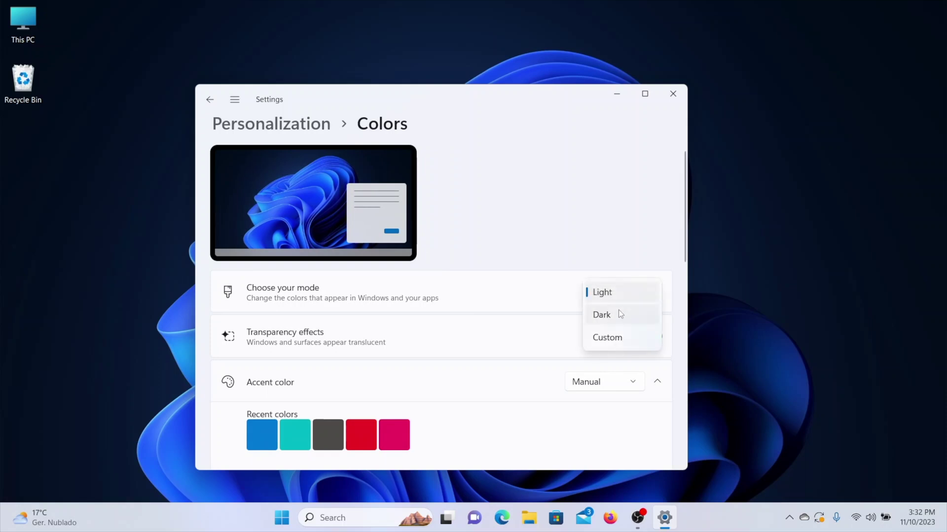
{"action": "left_click", "coordinate": [602, 315]}
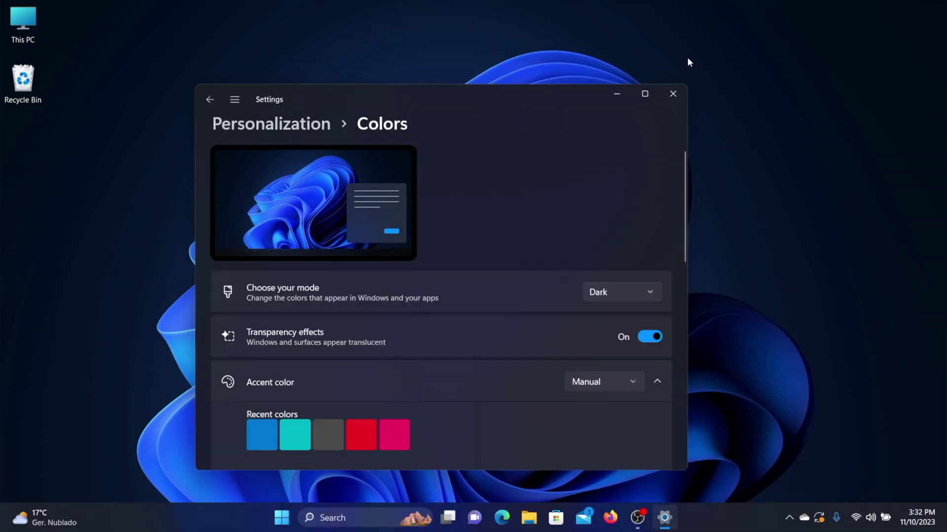
{"action": "left_click", "coordinate": [673, 94]}
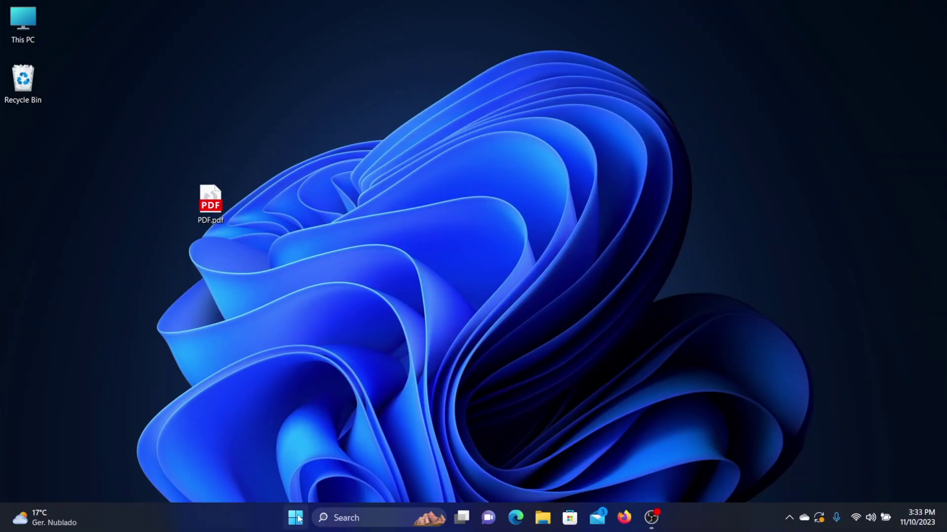
Step: Open the Start menu and dismiss it with Escape
{"action": "left_click", "coordinate": [299, 518]}
{"action": "key", "text": "Escape"}
Step: Open Taskbar settings and set taskbar alignment to Left under Taskbar behaviors
{"action": "right_click", "coordinate": [703, 526]}
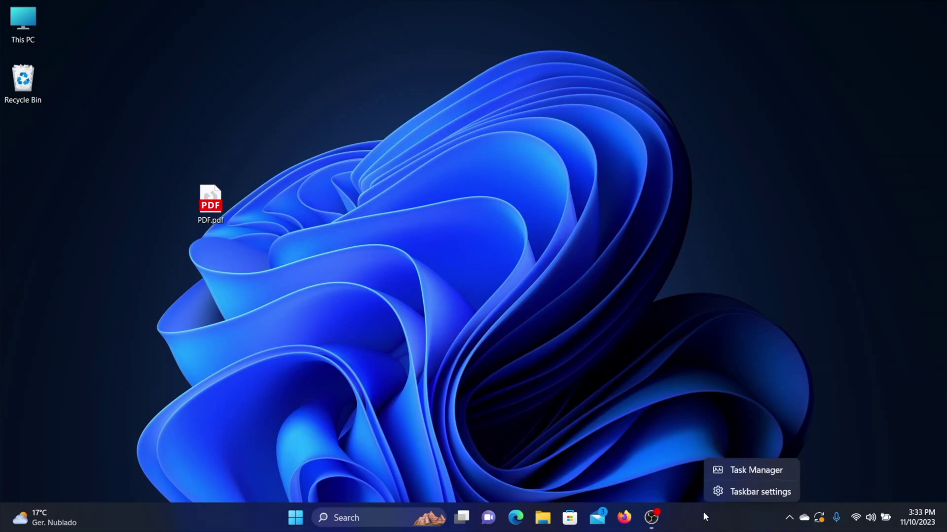
{"action": "left_click", "coordinate": [725, 491]}
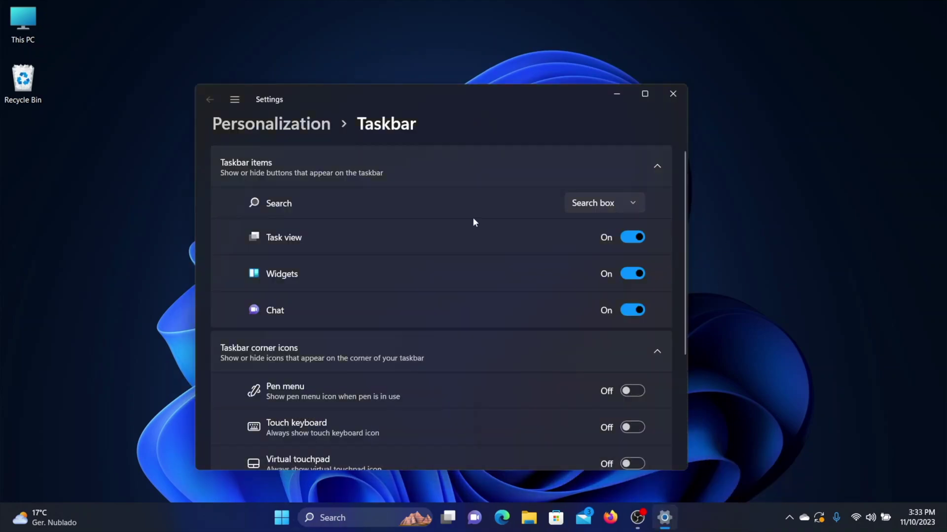
{"action": "scroll", "coordinate": [352, 286], "scroll_direction": "down", "scroll_amount": 4}
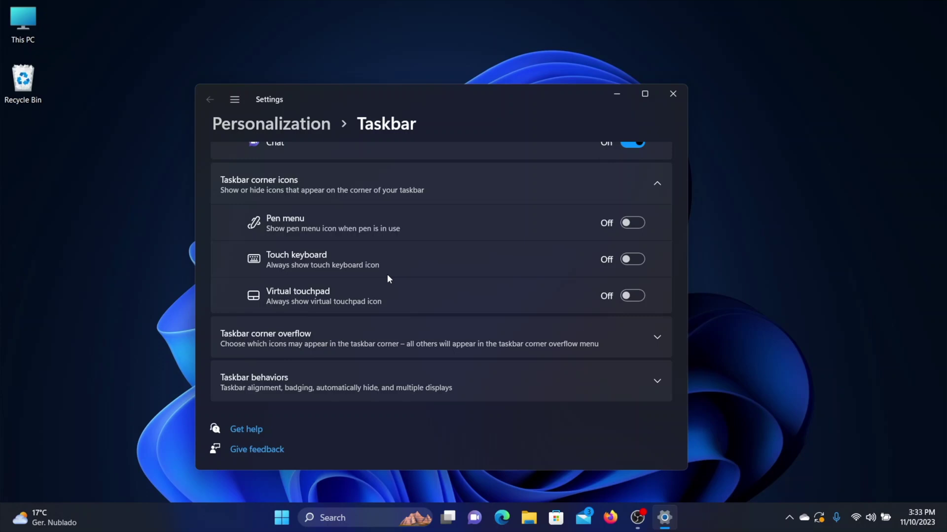
{"action": "left_click", "coordinate": [537, 375]}
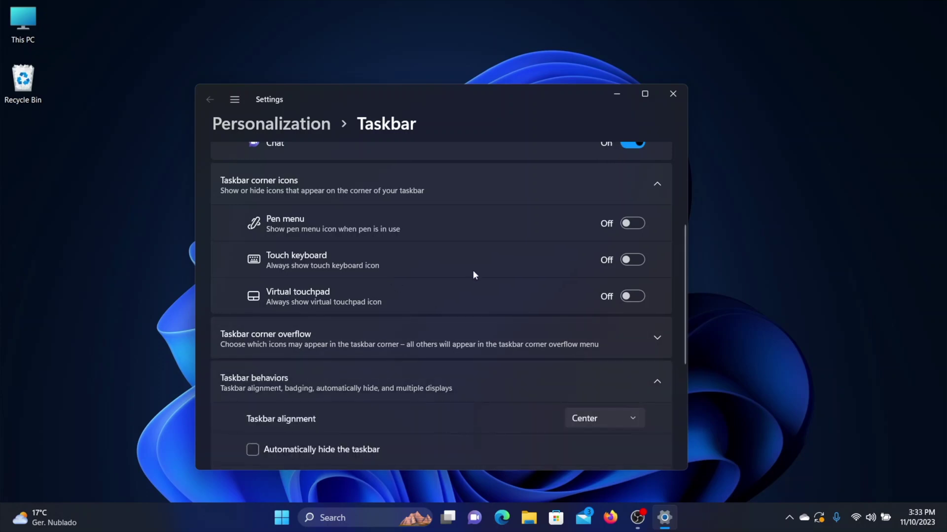
{"action": "scroll", "coordinate": [473, 266], "scroll_direction": "down", "scroll_amount": 4}
{"action": "scroll", "coordinate": [469, 261], "scroll_direction": "up", "scroll_amount": 1}
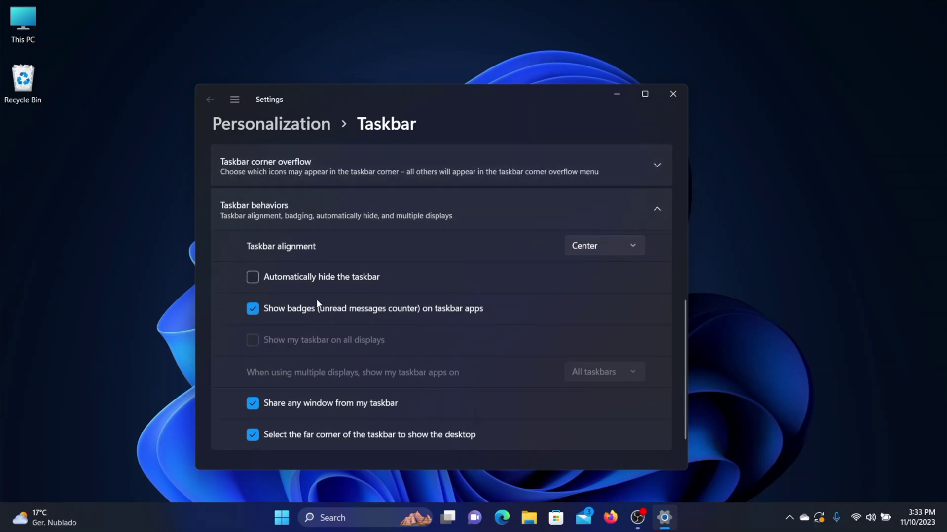
{"action": "left_click", "coordinate": [631, 246]}
{"action": "left_click", "coordinate": [596, 223]}
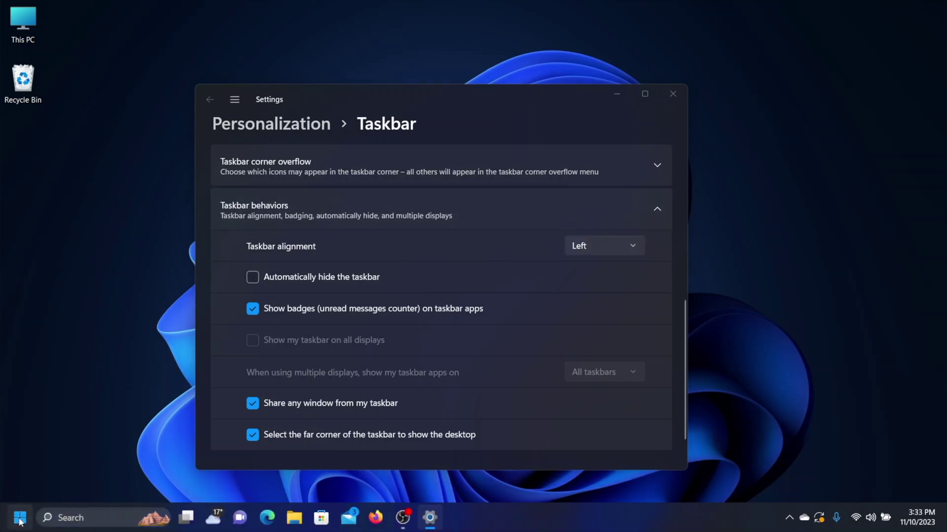
Step: Turn auto-hide on and back off, then restore Center taskbar alignment
{"action": "left_click", "coordinate": [19, 518]}
{"action": "left_click", "coordinate": [19, 523]}
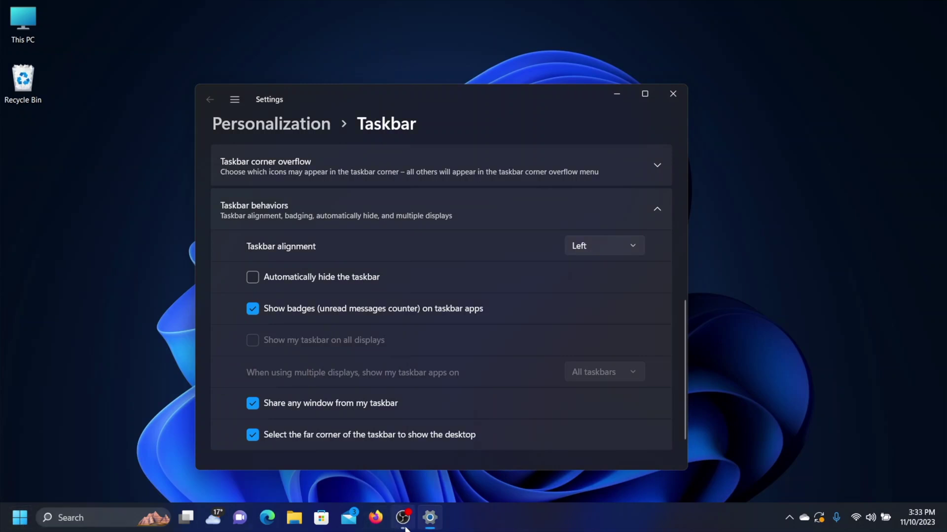
{"action": "left_click", "coordinate": [18, 519]}
{"action": "left_click", "coordinate": [253, 277]}
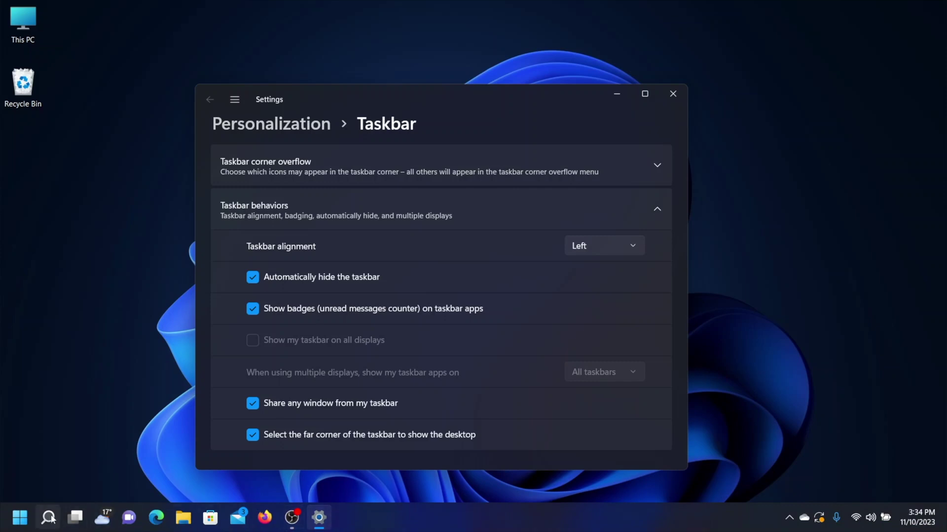
{"action": "left_click", "coordinate": [253, 277]}
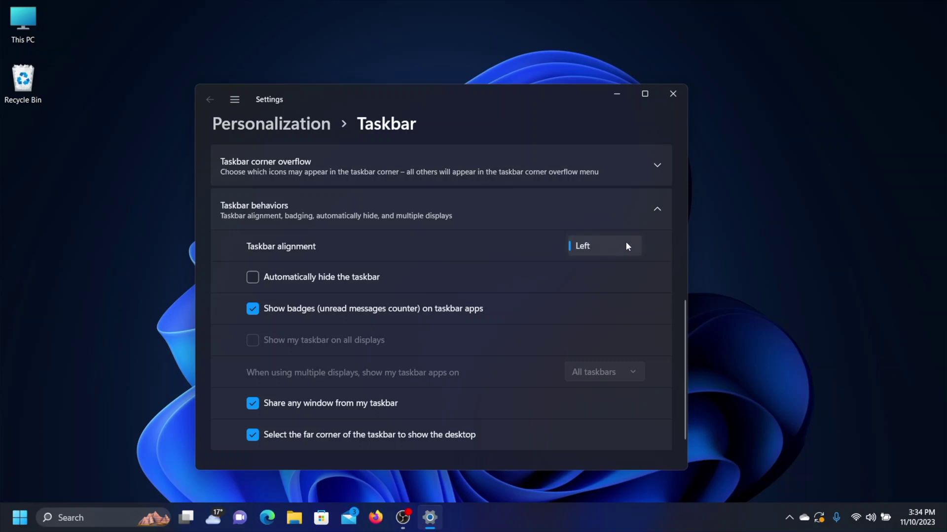
{"action": "left_click", "coordinate": [610, 272]}
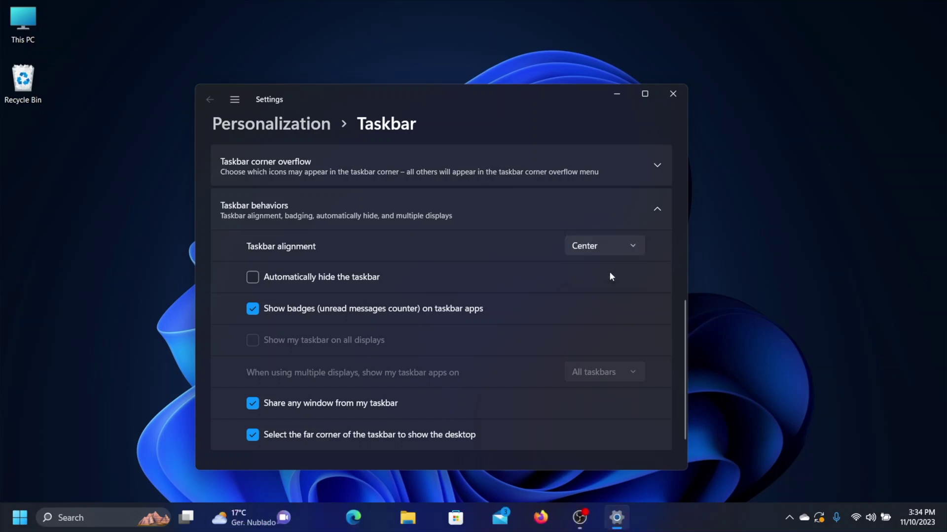
{"action": "left_click", "coordinate": [613, 245]}
{"action": "left_click", "coordinate": [596, 222]}
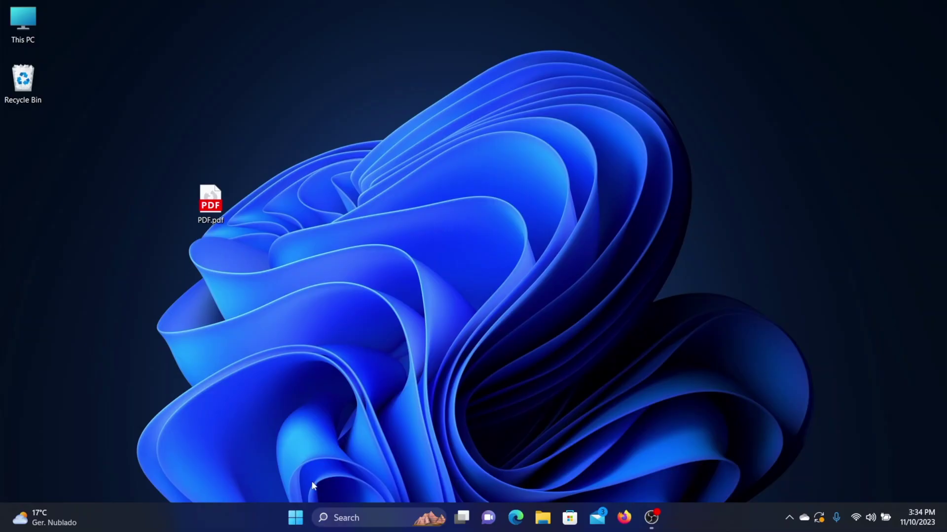
Step: Open System › Notifications in Settings and turn app notifications on
{"action": "left_click", "coordinate": [295, 518]}
{"action": "left_click", "coordinate": [619, 156]}
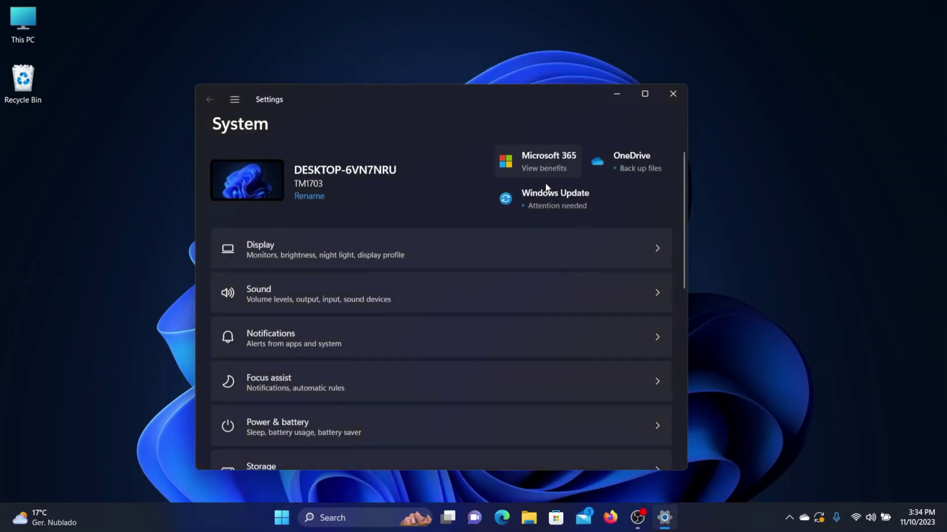
{"action": "left_click", "coordinate": [236, 99]}
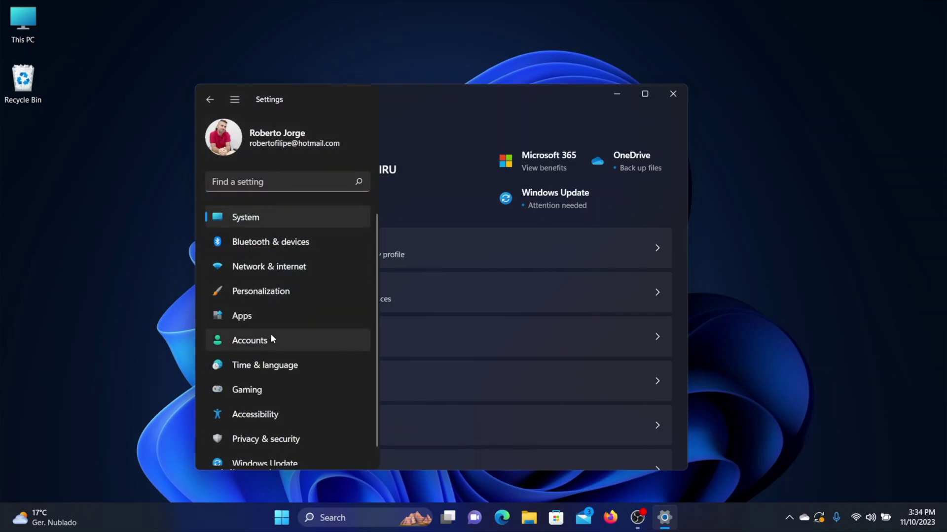
{"action": "left_click", "coordinate": [270, 220]}
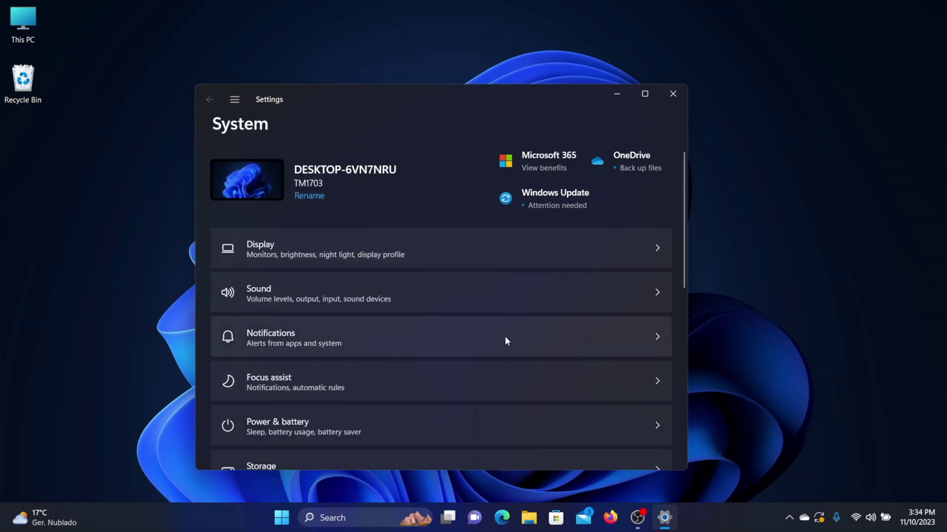
{"action": "left_click", "coordinate": [565, 336]}
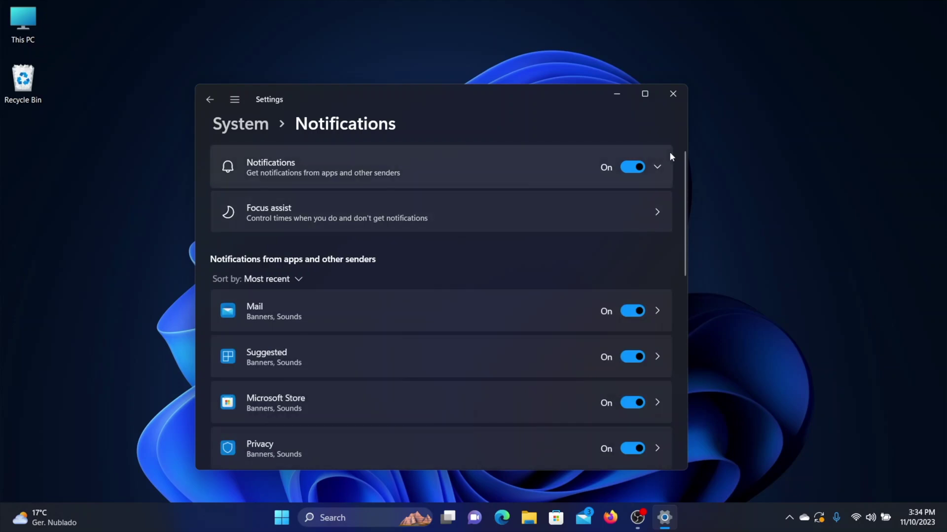
{"action": "left_click", "coordinate": [632, 167]}
Step: Re-enable notifications for Mail, Suggested, Microsoft Store and OneDrive
{"action": "scroll", "coordinate": [604, 176], "scroll_direction": "down", "scroll_amount": 6}
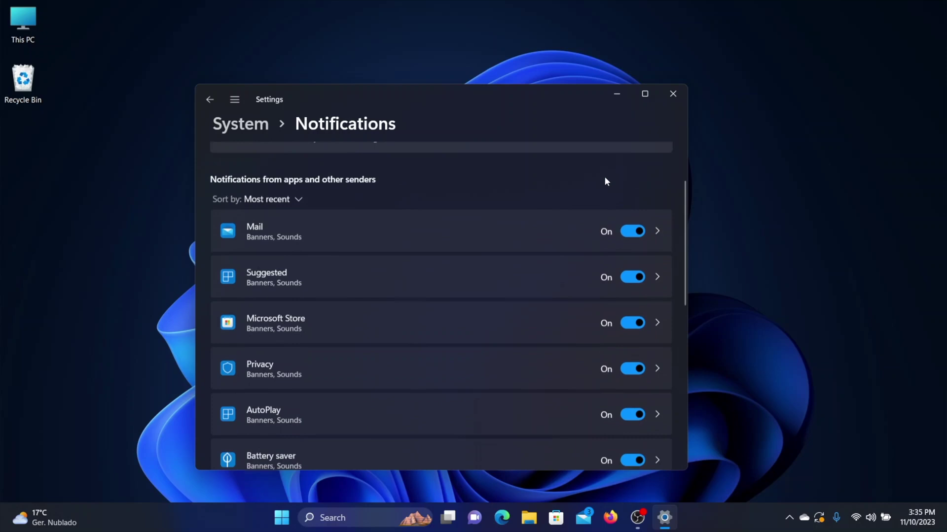
{"action": "scroll", "coordinate": [606, 180], "scroll_direction": "down", "scroll_amount": 3}
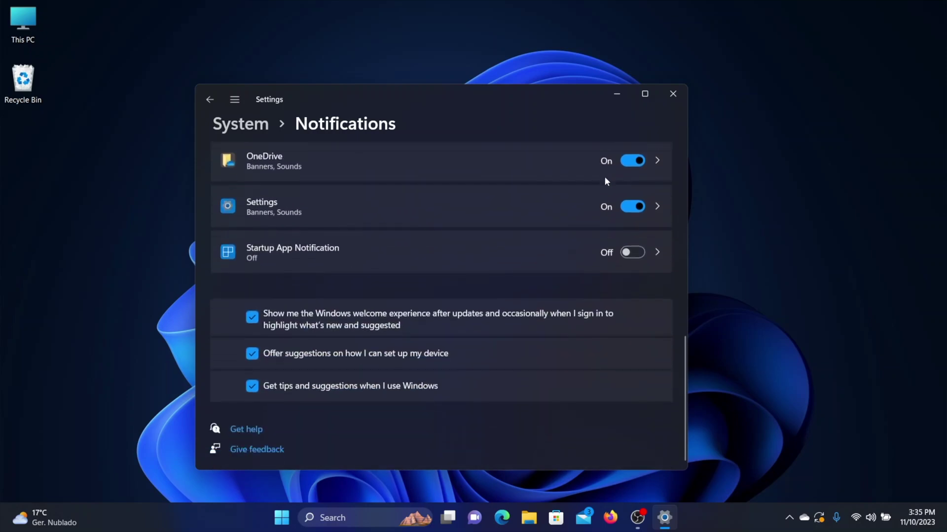
{"action": "scroll", "coordinate": [606, 181], "scroll_direction": "up", "scroll_amount": 4}
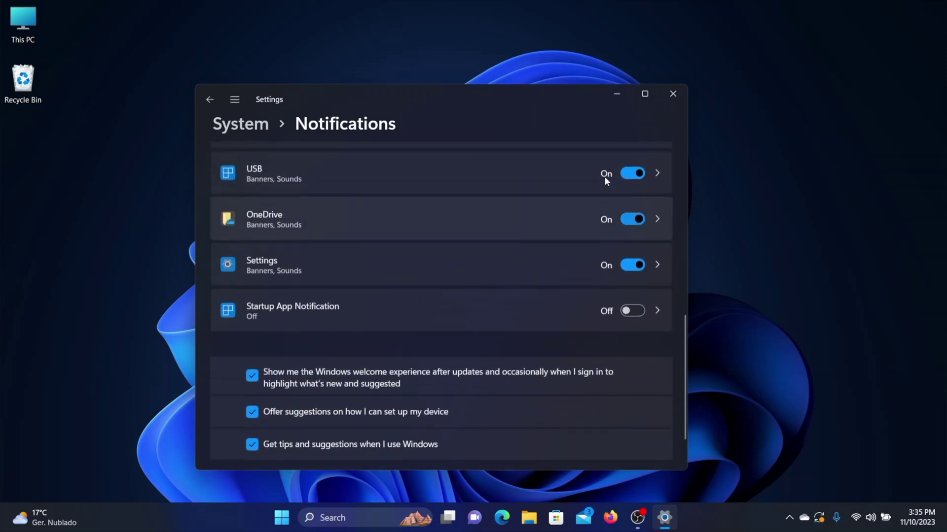
{"action": "scroll", "coordinate": [605, 176], "scroll_direction": "up", "scroll_amount": 5}
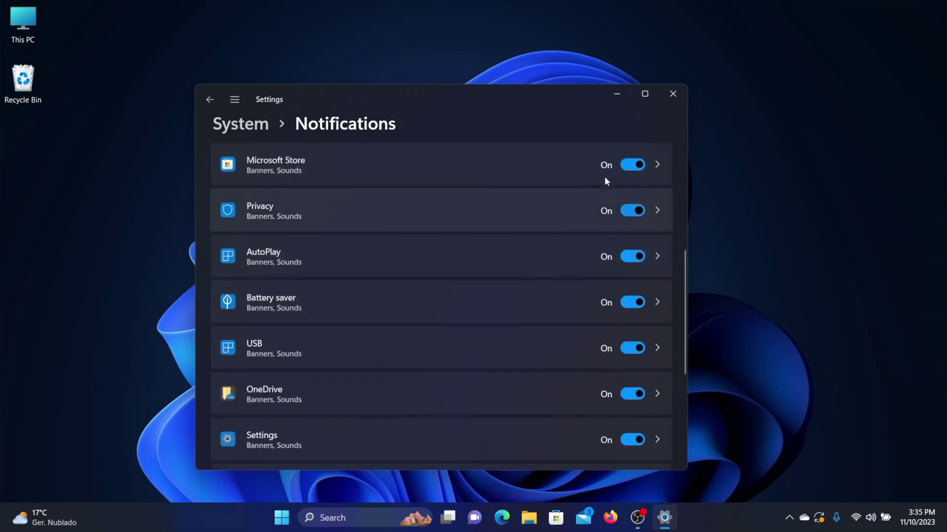
{"action": "scroll", "coordinate": [604, 176], "scroll_direction": "down", "scroll_amount": 1}
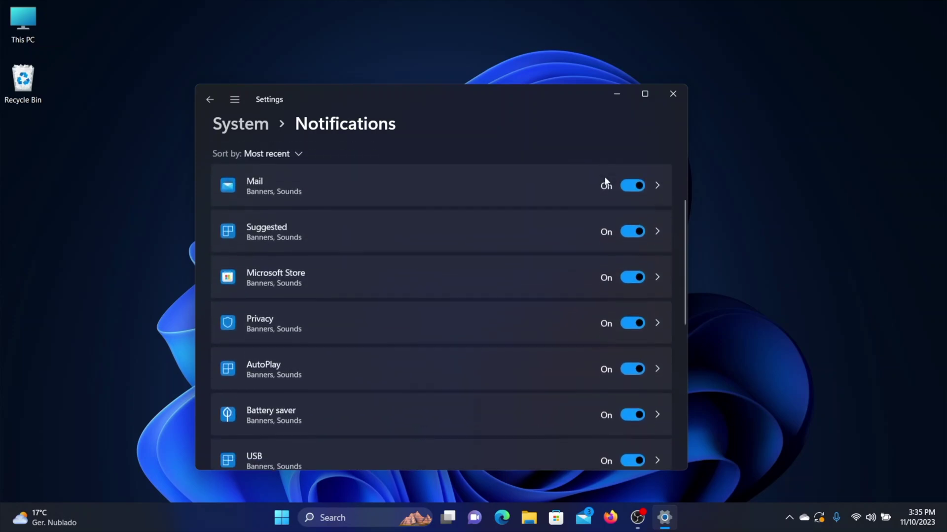
{"action": "left_click", "coordinate": [630, 184]}
{"action": "left_click", "coordinate": [633, 230]}
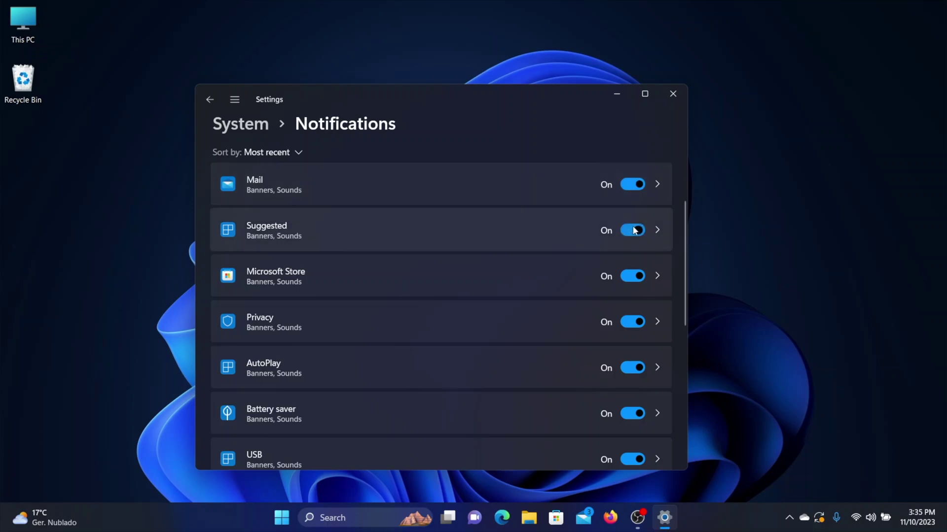
{"action": "left_click", "coordinate": [632, 275]}
{"action": "scroll", "coordinate": [586, 263], "scroll_direction": "down", "scroll_amount": 3}
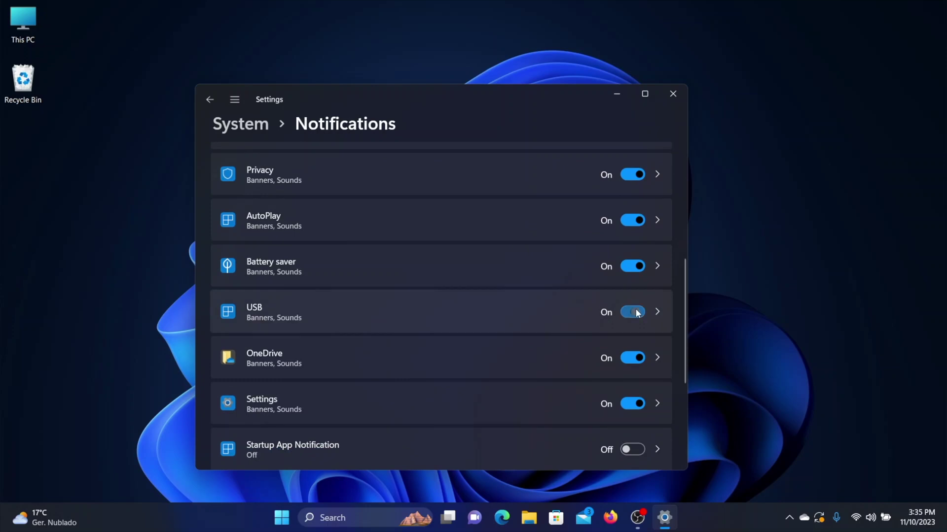
{"action": "left_click", "coordinate": [631, 359]}
{"action": "scroll", "coordinate": [448, 243], "scroll_direction": "up", "scroll_amount": 5}
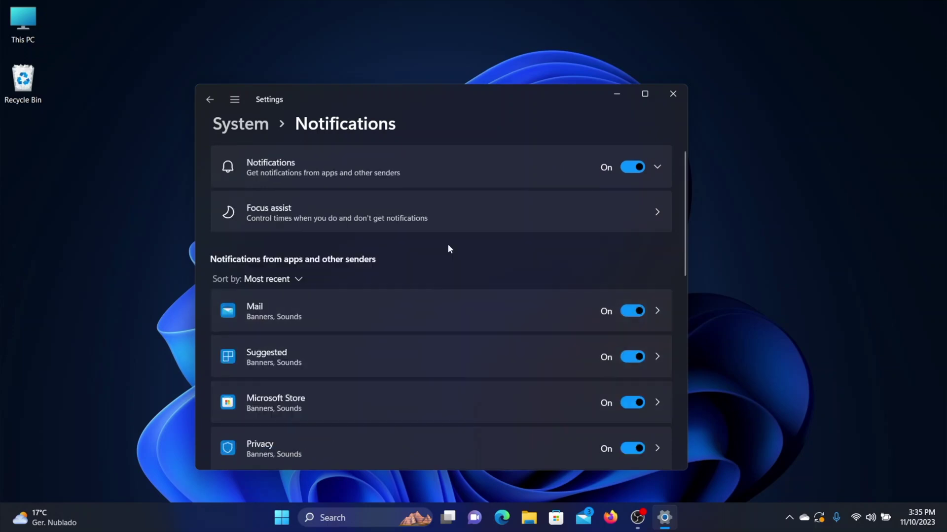
Step: Try Focus assist's Priority only mode, set it back to Off, and review Automatic rules
{"action": "left_click", "coordinate": [444, 211]}
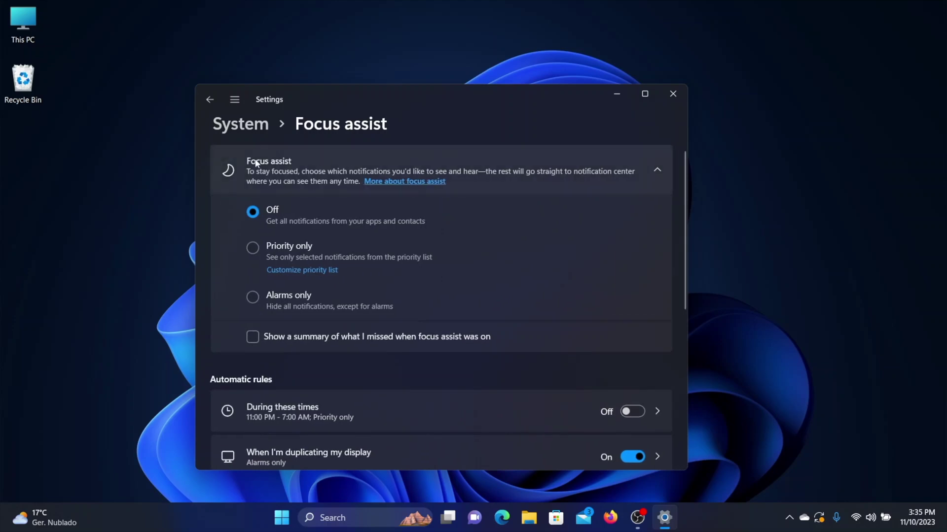
{"action": "left_click", "coordinate": [253, 248]}
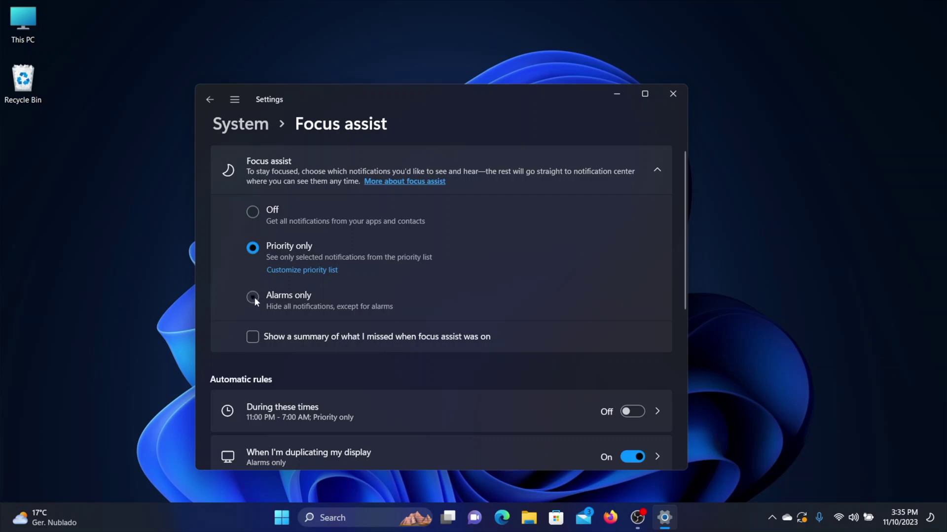
{"action": "left_click", "coordinate": [253, 212]}
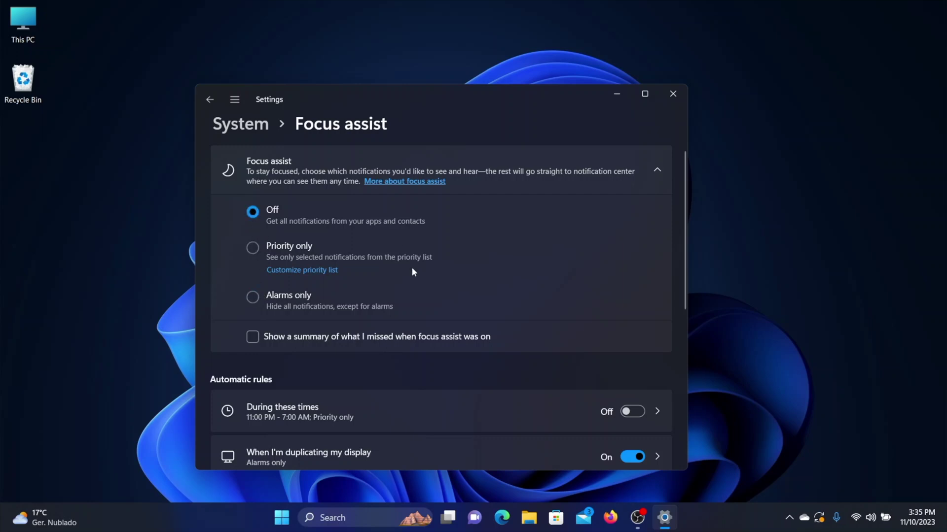
{"action": "scroll", "coordinate": [437, 224], "scroll_direction": "down", "scroll_amount": 3}
{"action": "scroll", "coordinate": [433, 224], "scroll_direction": "down", "scroll_amount": 1}
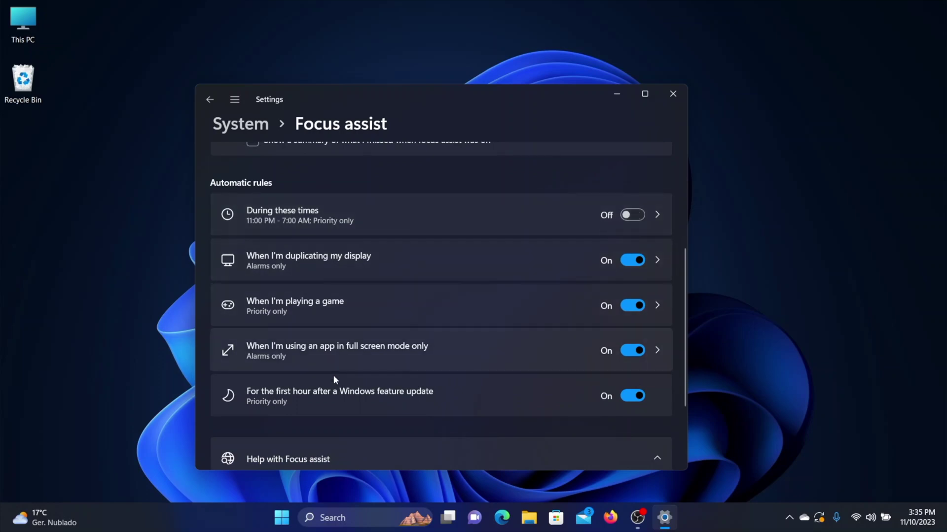
{"action": "scroll", "coordinate": [345, 252], "scroll_direction": "down", "scroll_amount": 3}
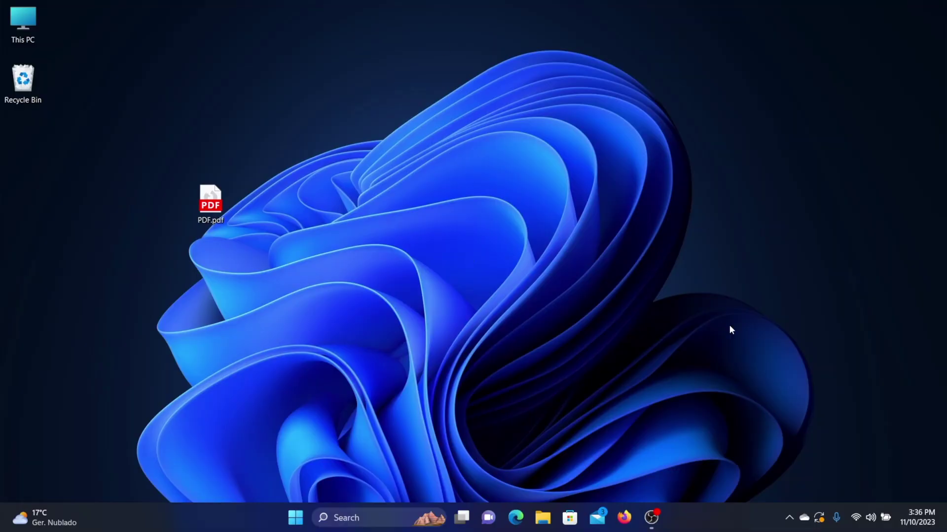
Step: Launch Task Manager from the taskbar menu and expand it to the detailed process view
{"action": "right_click", "coordinate": [698, 511]}
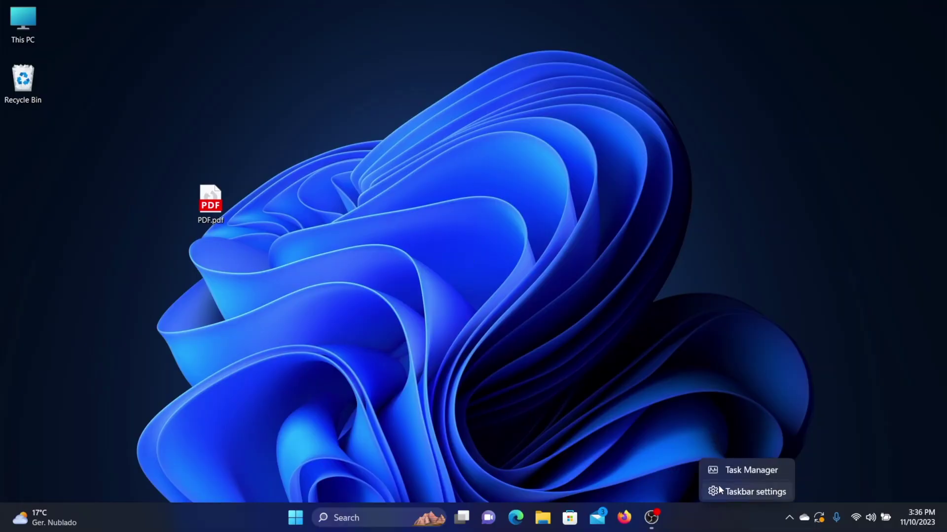
{"action": "left_click", "coordinate": [728, 472]}
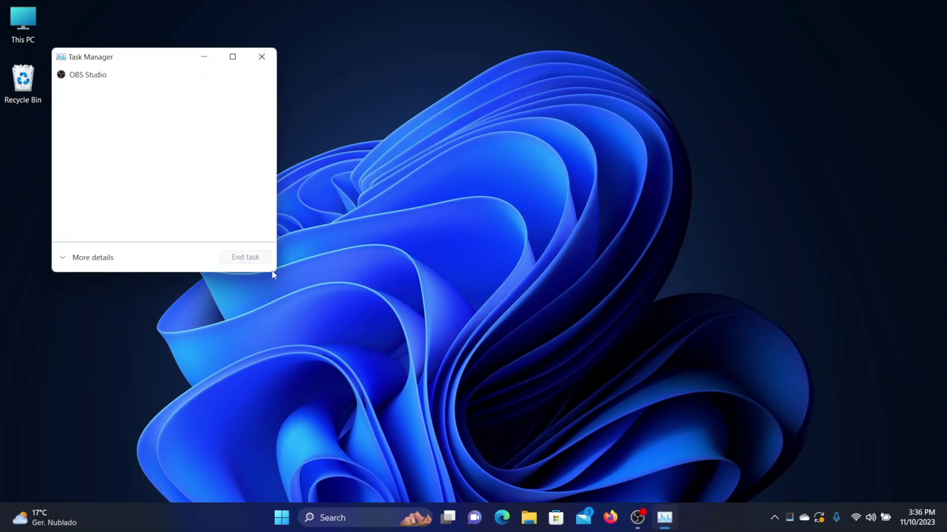
{"action": "left_click", "coordinate": [68, 261]}
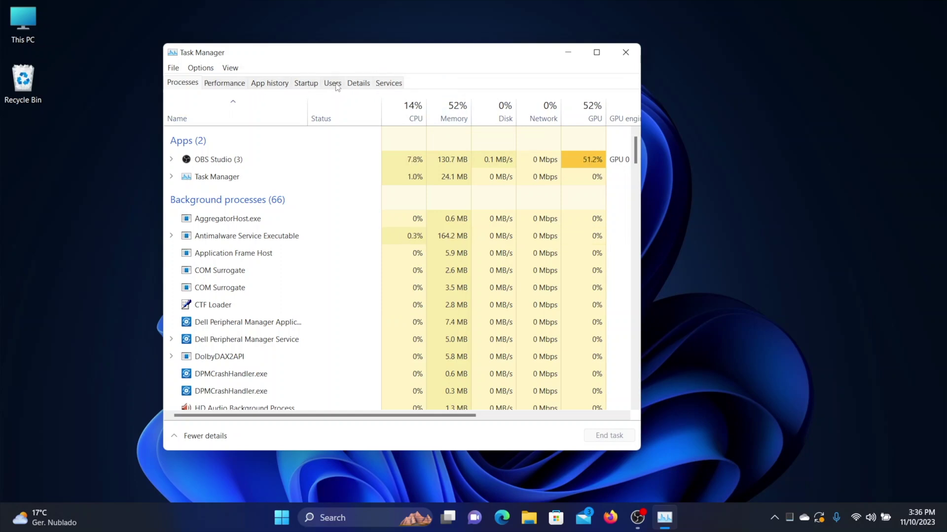
Step: In the Startup apps list, enable Spotify and then set it back to Disabled
{"action": "left_click", "coordinate": [306, 83]}
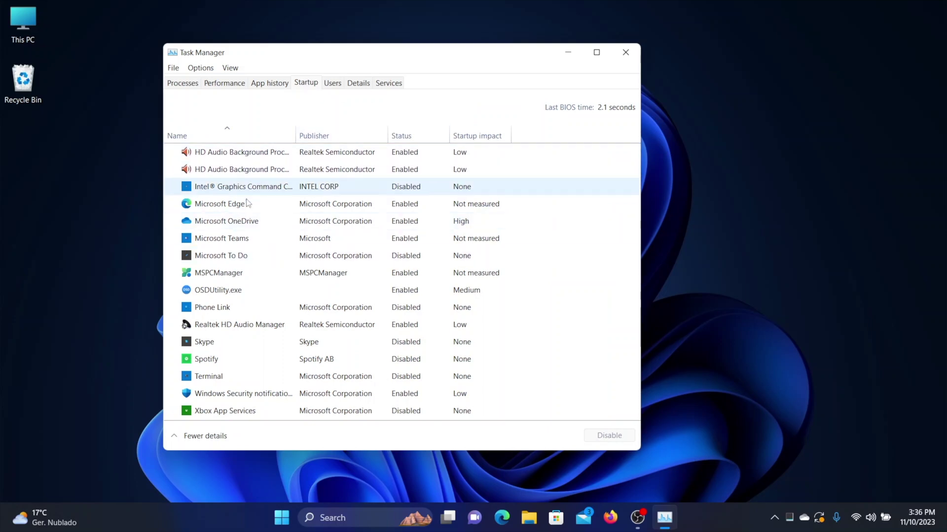
{"action": "left_click", "coordinate": [354, 360]}
{"action": "right_click", "coordinate": [417, 364]}
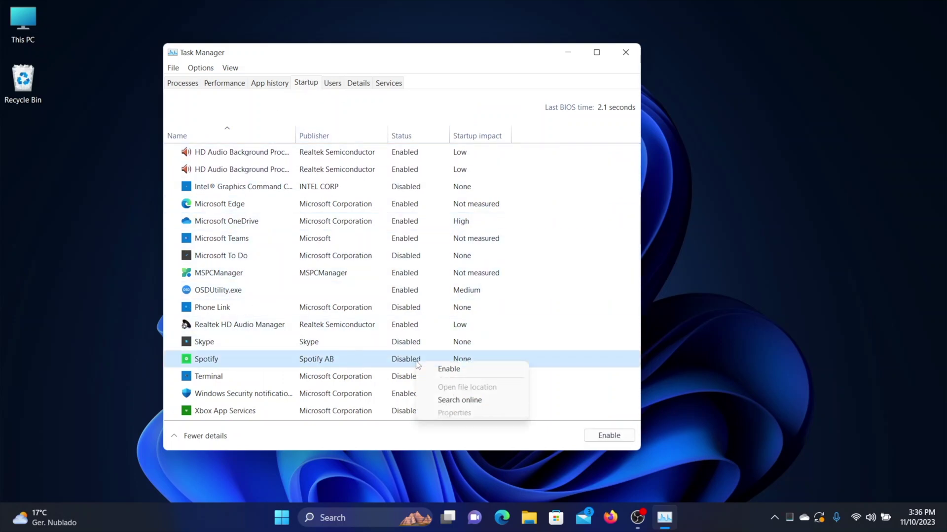
{"action": "left_click", "coordinate": [416, 354]}
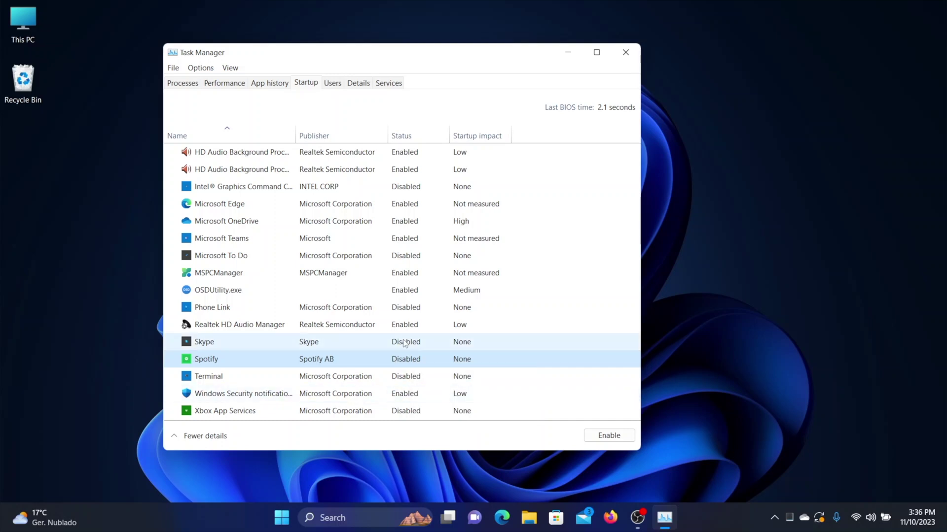
{"action": "right_click", "coordinate": [412, 361]}
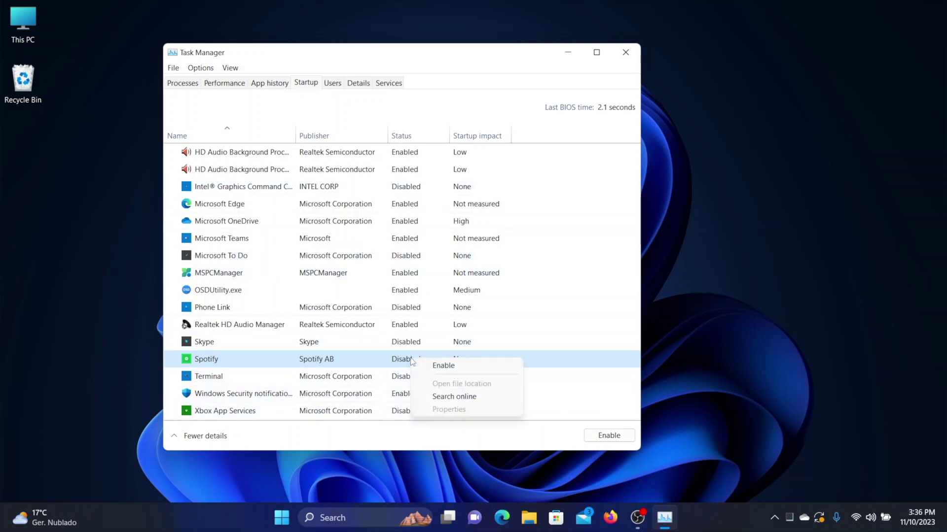
{"action": "left_click", "coordinate": [414, 364]}
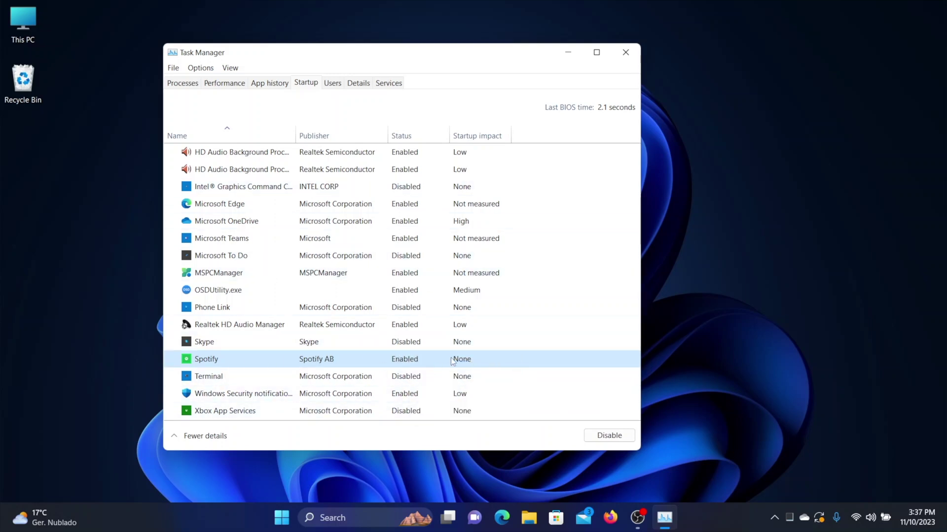
{"action": "right_click", "coordinate": [409, 360]}
{"action": "left_click", "coordinate": [414, 367]}
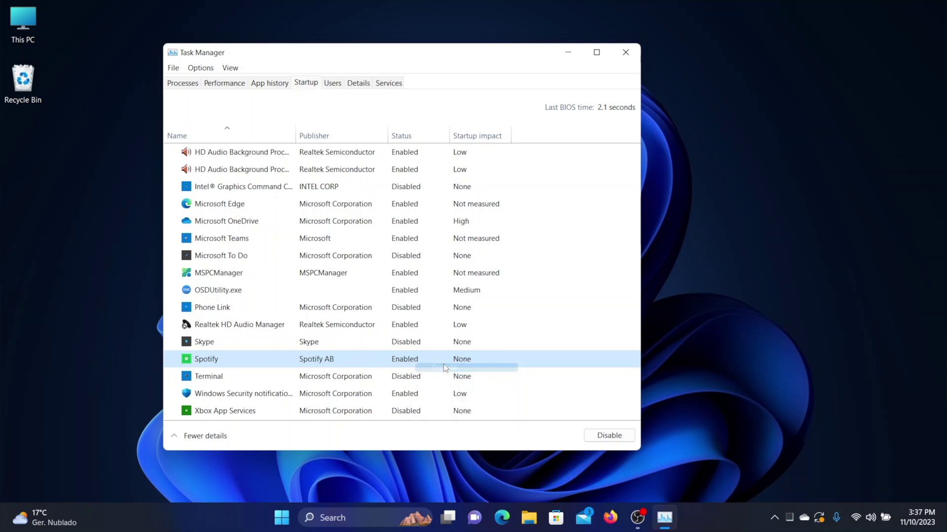
Step: Disable Microsoft OneDrive and Microsoft Teams at startup, then select the Microsoft Edge entry
{"action": "left_click", "coordinate": [413, 220]}
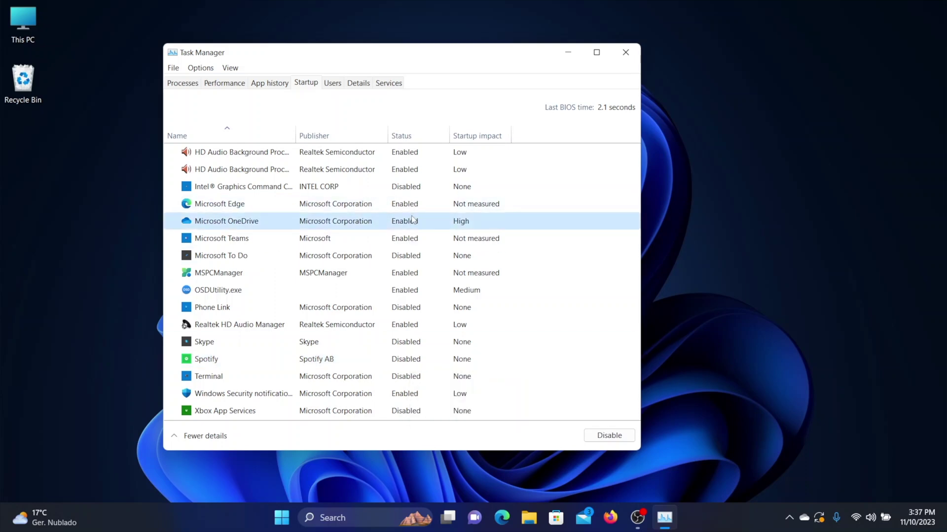
{"action": "right_click", "coordinate": [411, 220]}
{"action": "left_click", "coordinate": [428, 237]}
{"action": "left_click", "coordinate": [419, 238]}
{"action": "right_click", "coordinate": [418, 238]}
{"action": "left_click", "coordinate": [420, 242]}
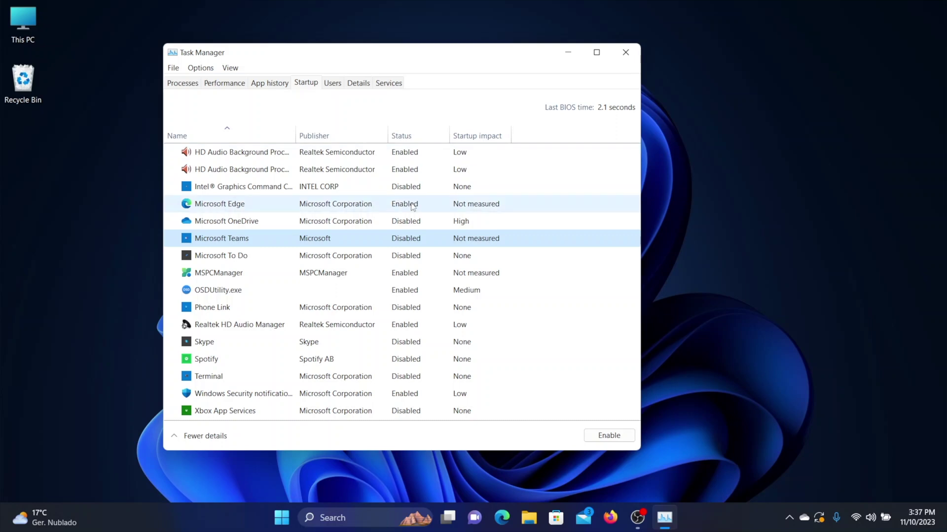
{"action": "left_click", "coordinate": [370, 209]}
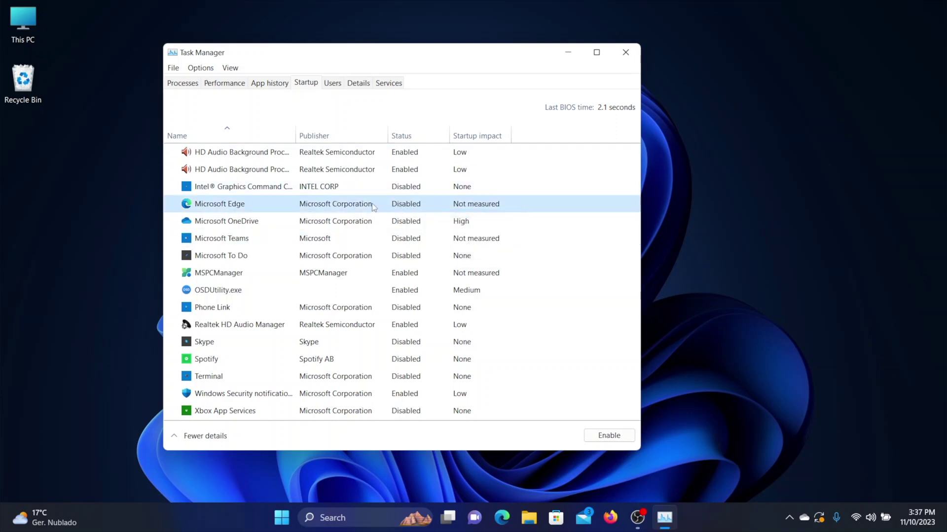